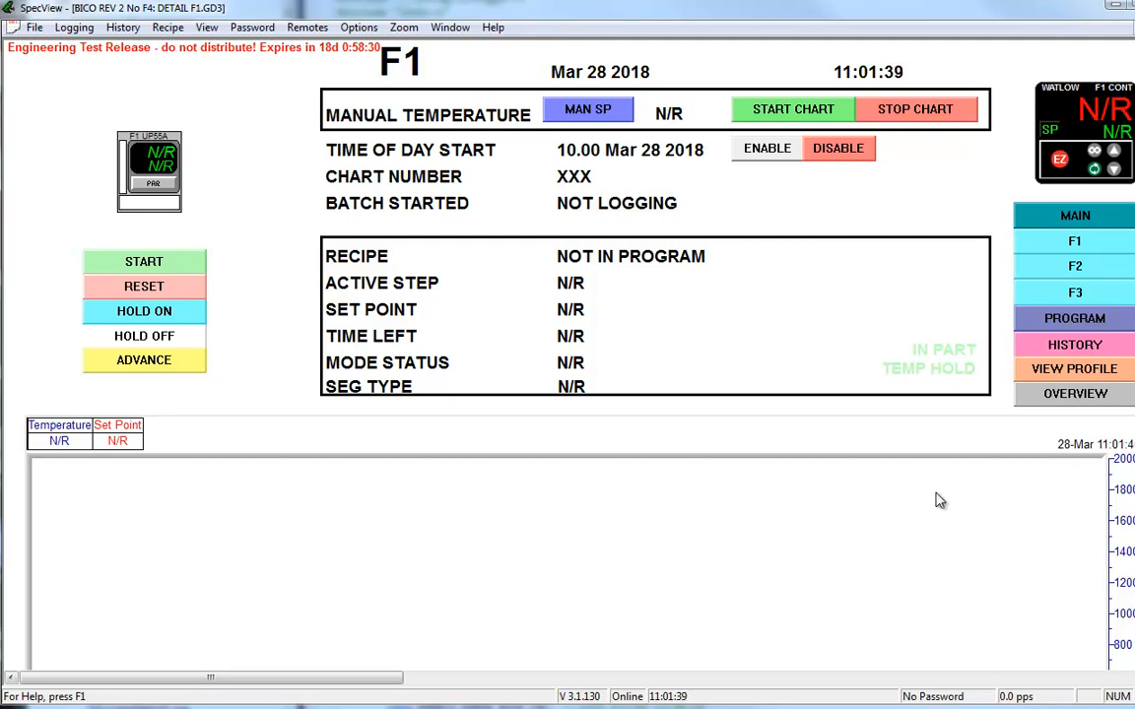
Step: Enter report code 568 in the Debug preferences and confirm to generate the logger state report
{"action": "left_click", "coordinate": [35, 28]}
{"action": "left_click", "coordinate": [76, 144]}
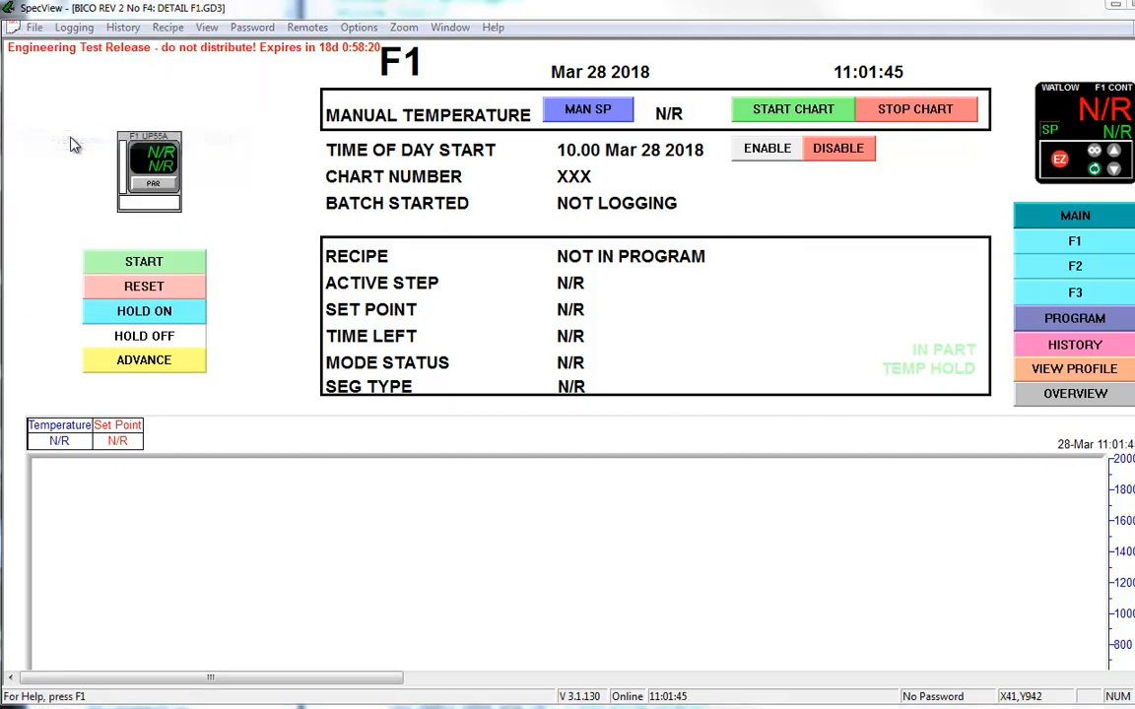
{"action": "left_click", "coordinate": [472, 135]}
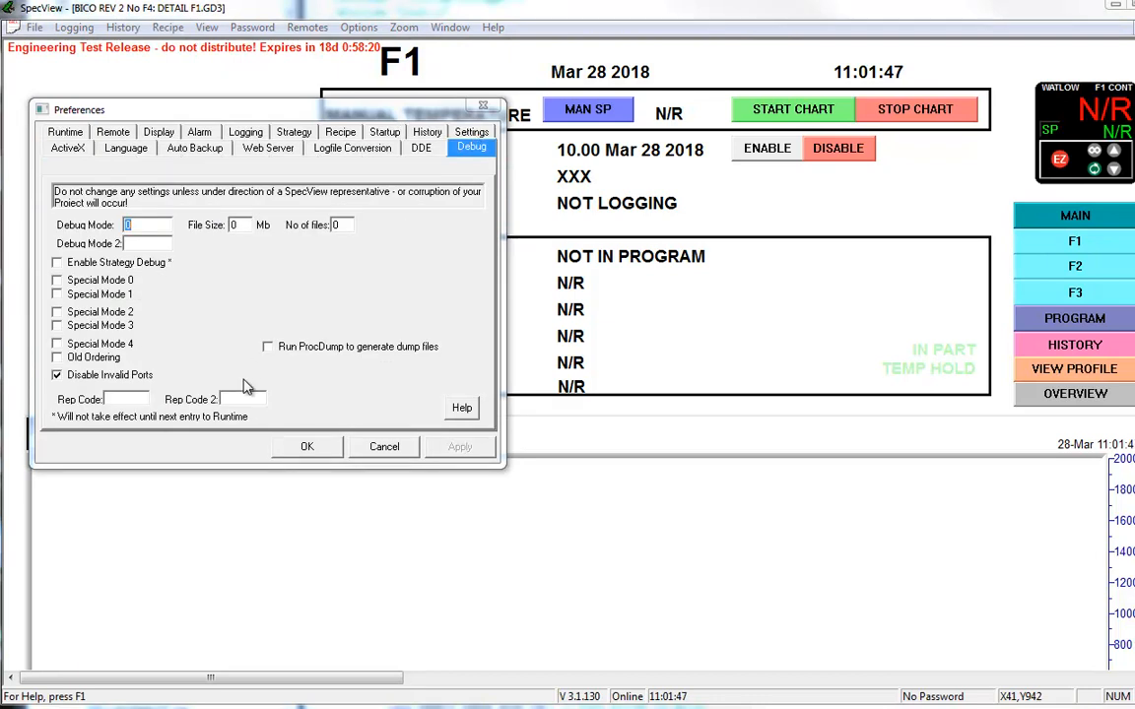
{"action": "left_click", "coordinate": [119, 398]}
{"action": "type", "text": "568"}
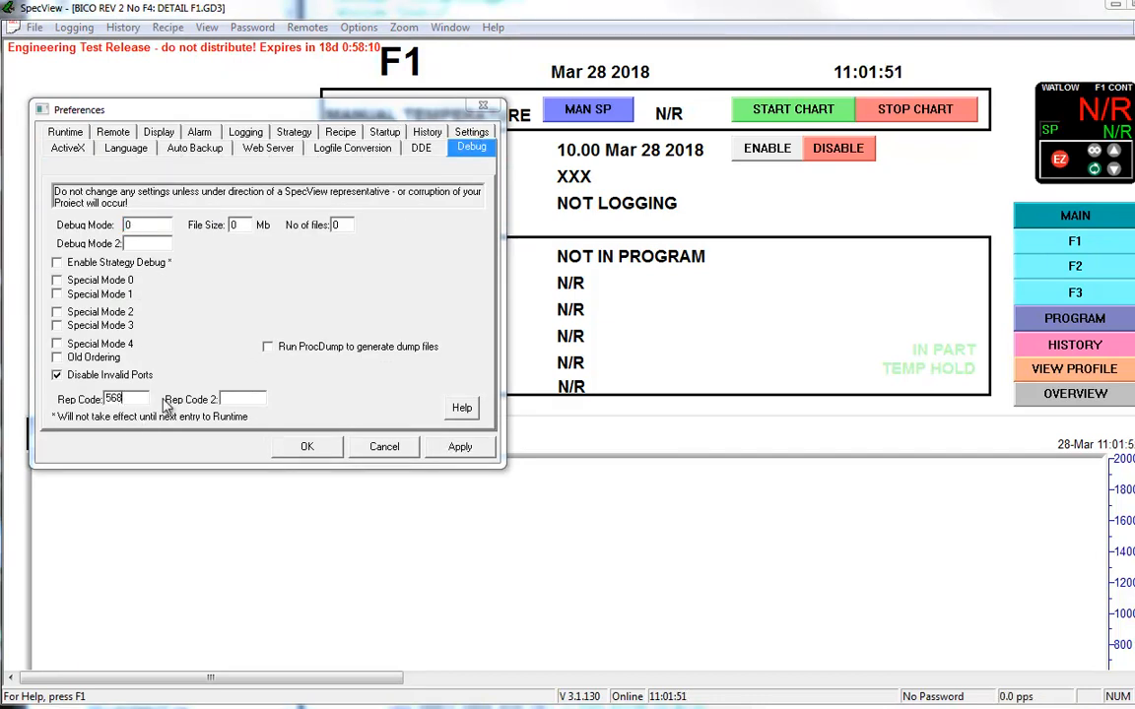
{"action": "left_click", "coordinate": [325, 448]}
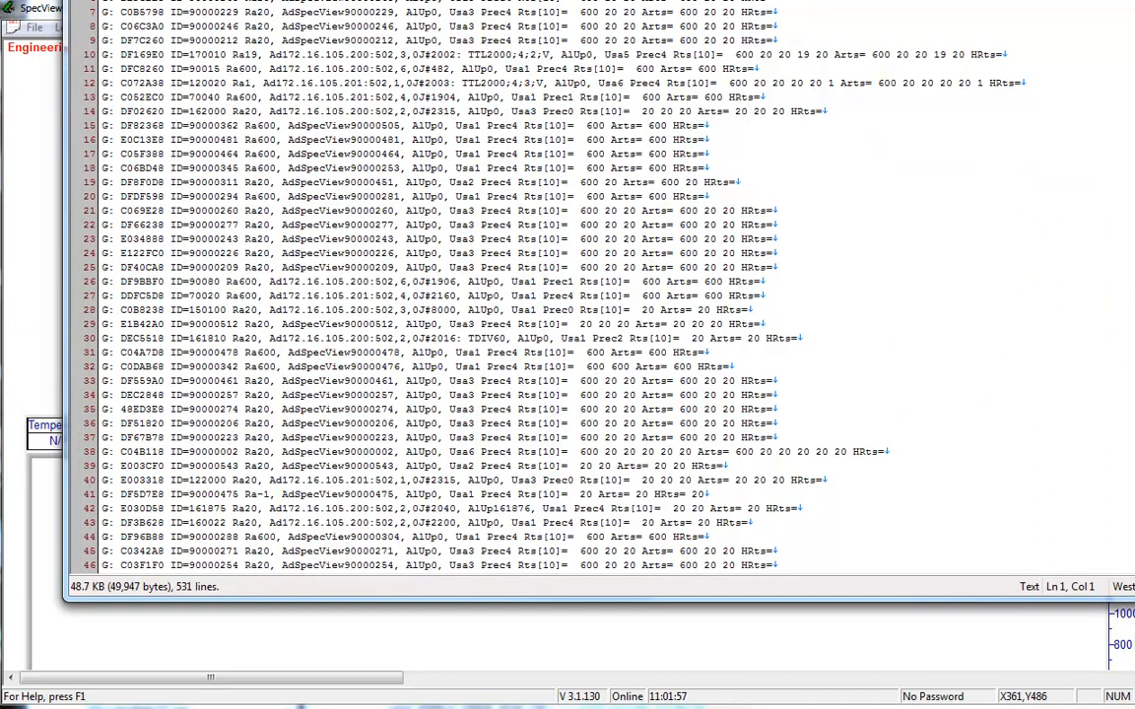
Step: Bring the LoggerState.txt window fully into view and examine the last entries of the report
{"action": "left_click_drag", "start_coordinate": [1134, 1], "coordinate": [1064, 43]}
{"action": "left_click_drag", "start_coordinate": [942, 57], "coordinate": [935, 116]}
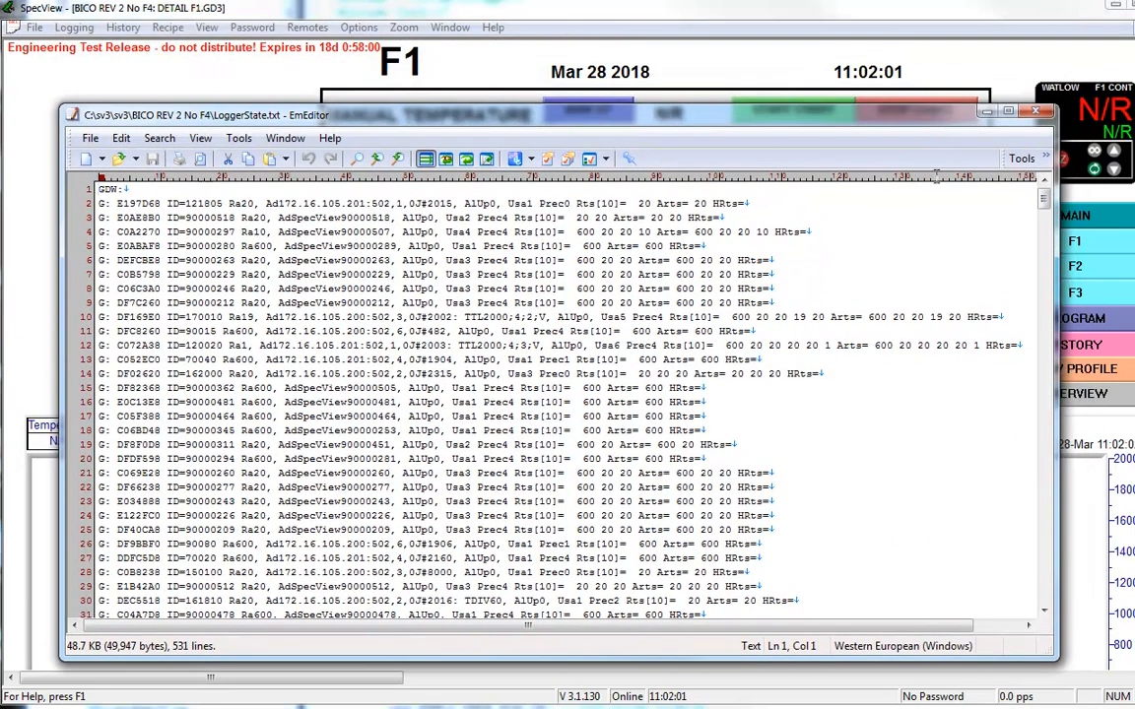
{"action": "left_click_drag", "start_coordinate": [1044, 197], "coordinate": [944, 557]}
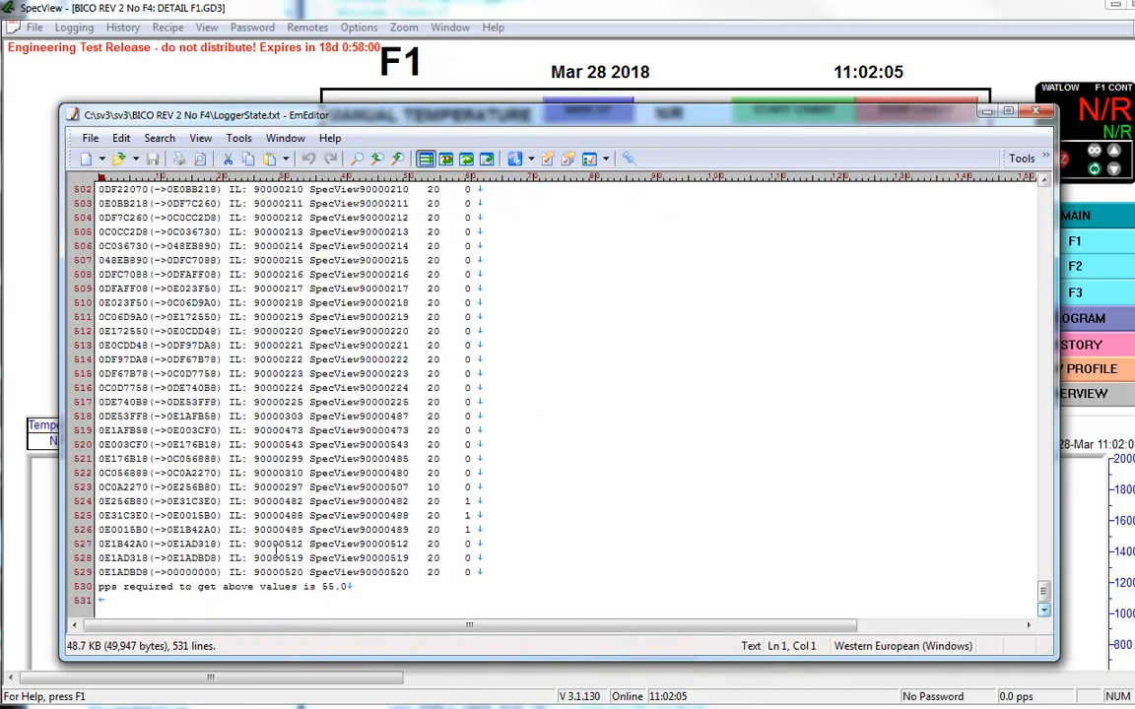
{"action": "left_click_drag", "start_coordinate": [254, 544], "coordinate": [342, 549]}
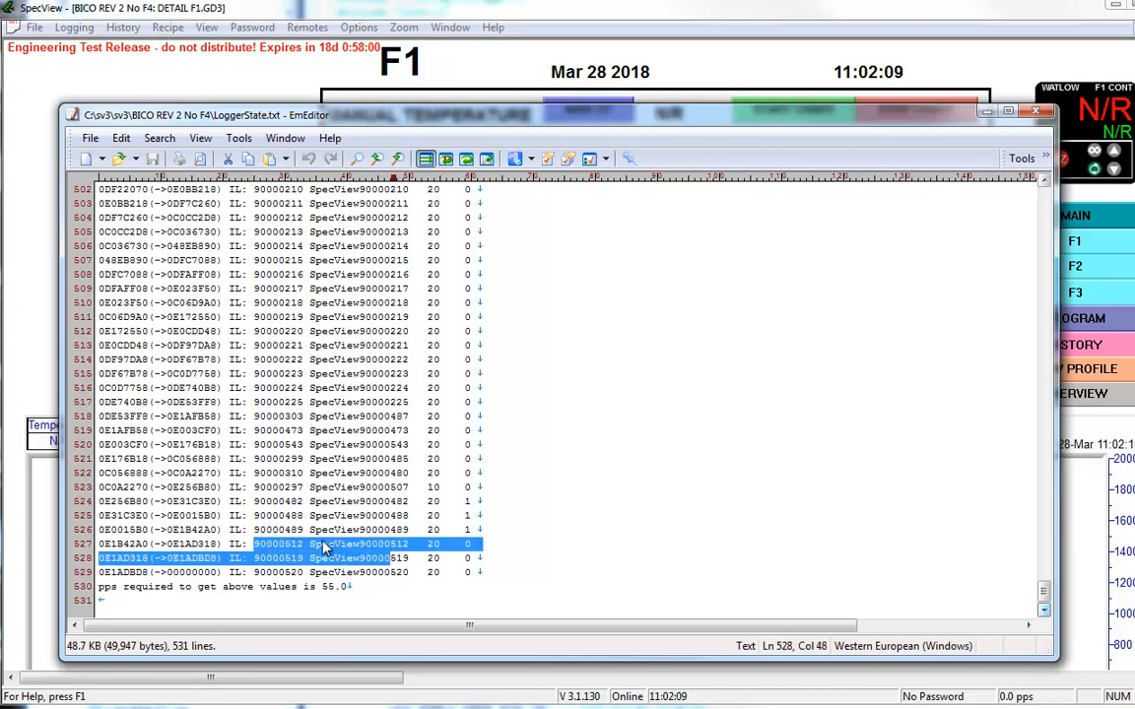
{"action": "left_click", "coordinate": [362, 516]}
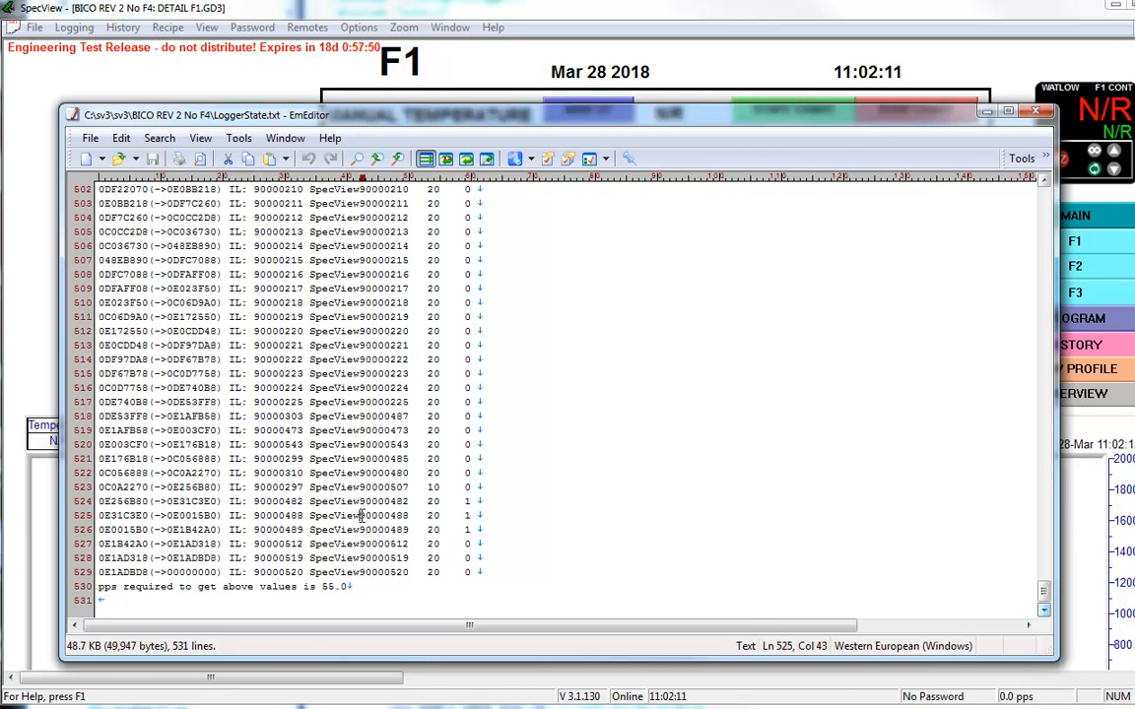
Step: Insert two blank lines after the pps required line that closes the instrument entries, and highlight that line
{"action": "scroll", "coordinate": [361, 516], "scroll_direction": "up", "scroll_amount": 14}
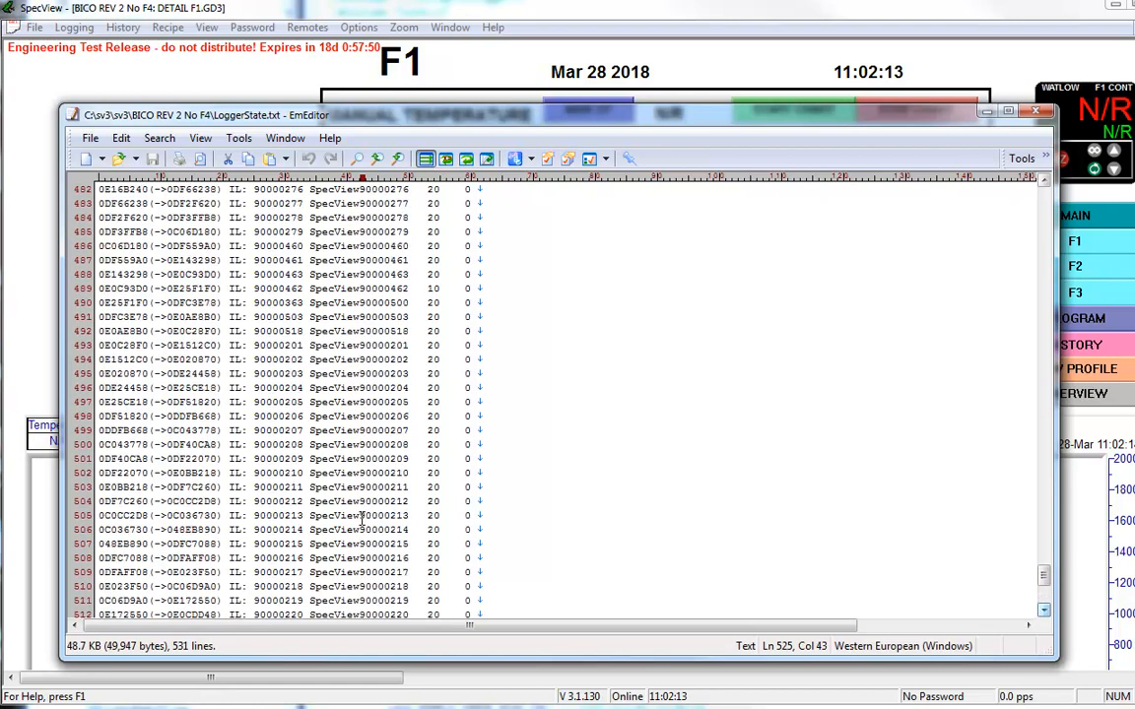
{"action": "scroll", "coordinate": [361, 515], "scroll_direction": "up", "scroll_amount": 15}
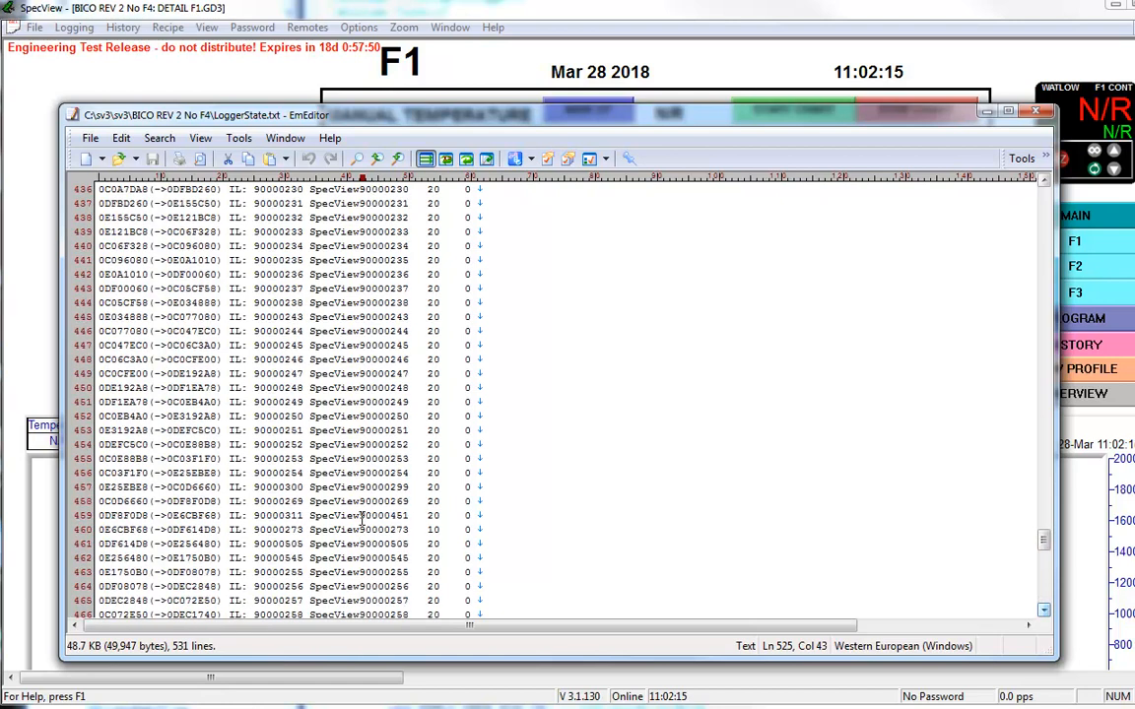
{"action": "scroll", "coordinate": [361, 515], "scroll_direction": "up", "scroll_amount": 11}
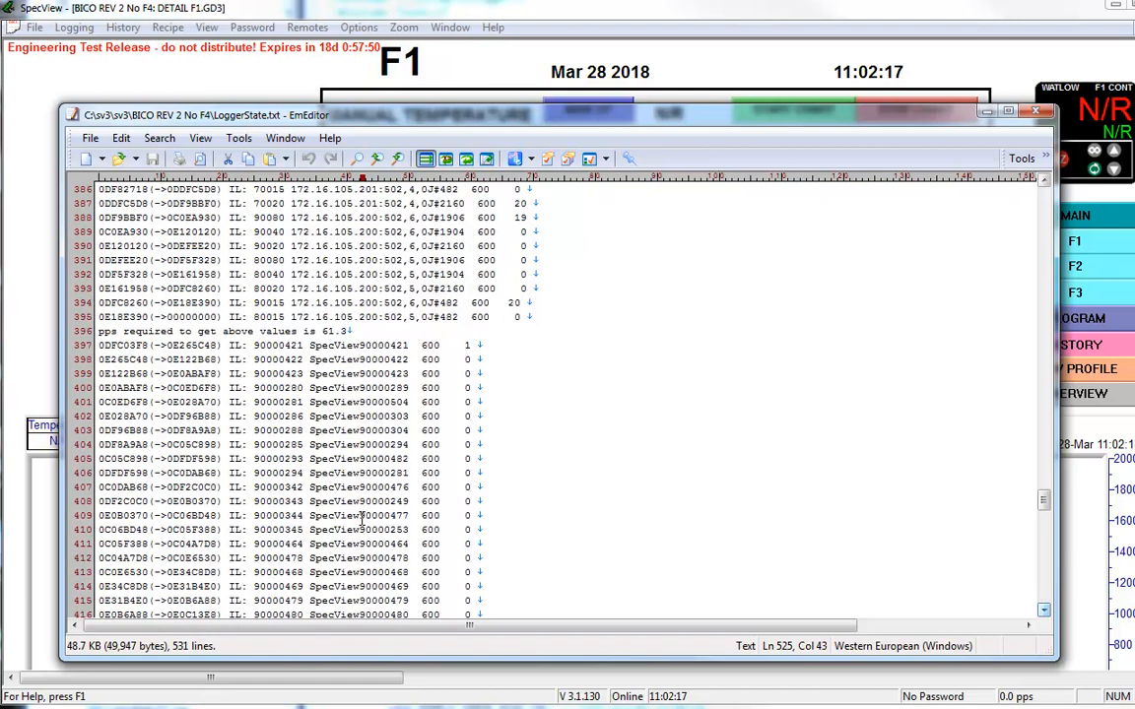
{"action": "left_click", "coordinate": [372, 388]}
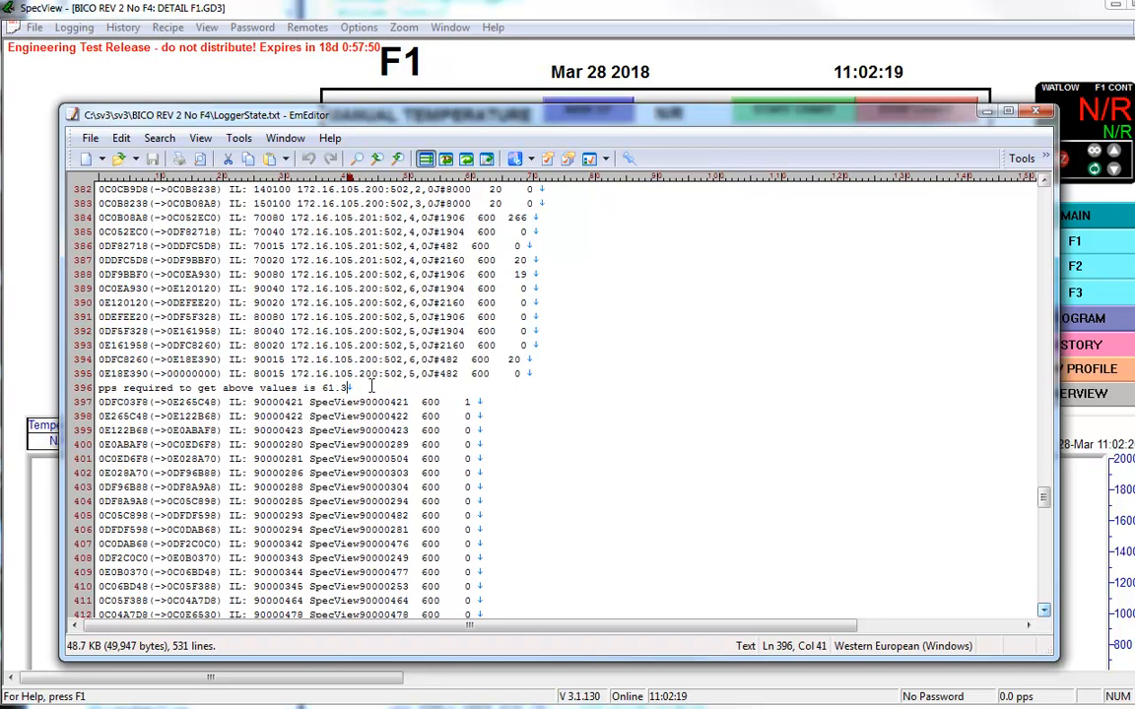
{"action": "key", "text": "Return"}
{"action": "key", "text": "Return"}
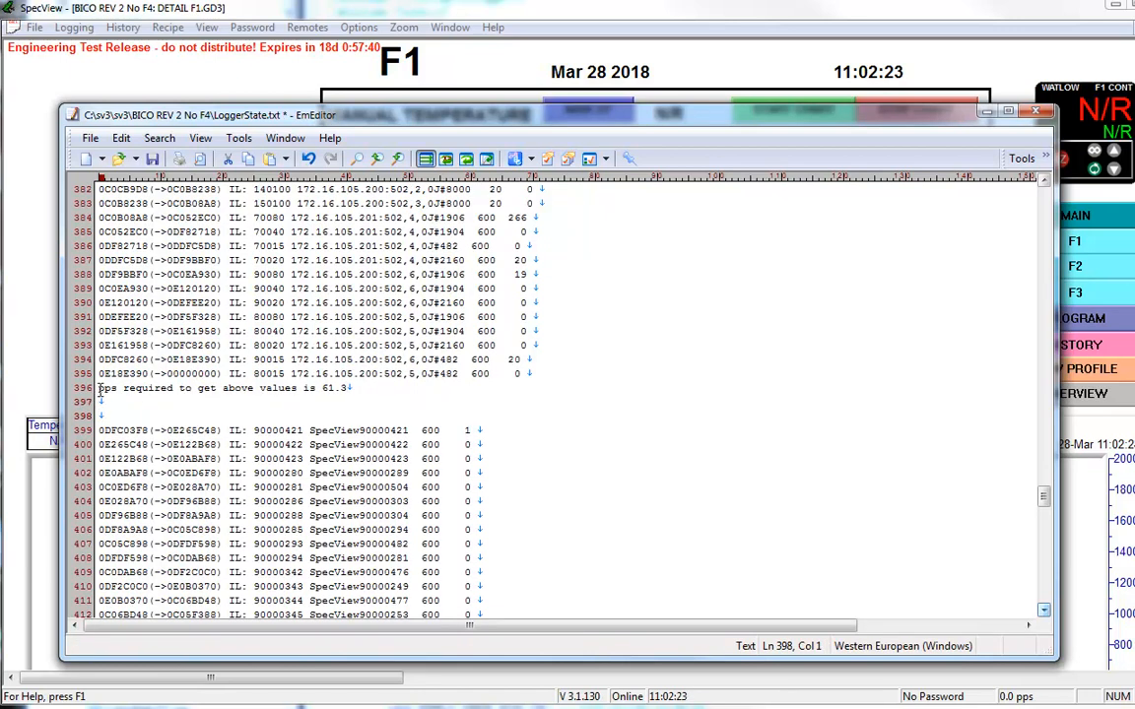
{"action": "left_click_drag", "start_coordinate": [99, 388], "coordinate": [357, 390]}
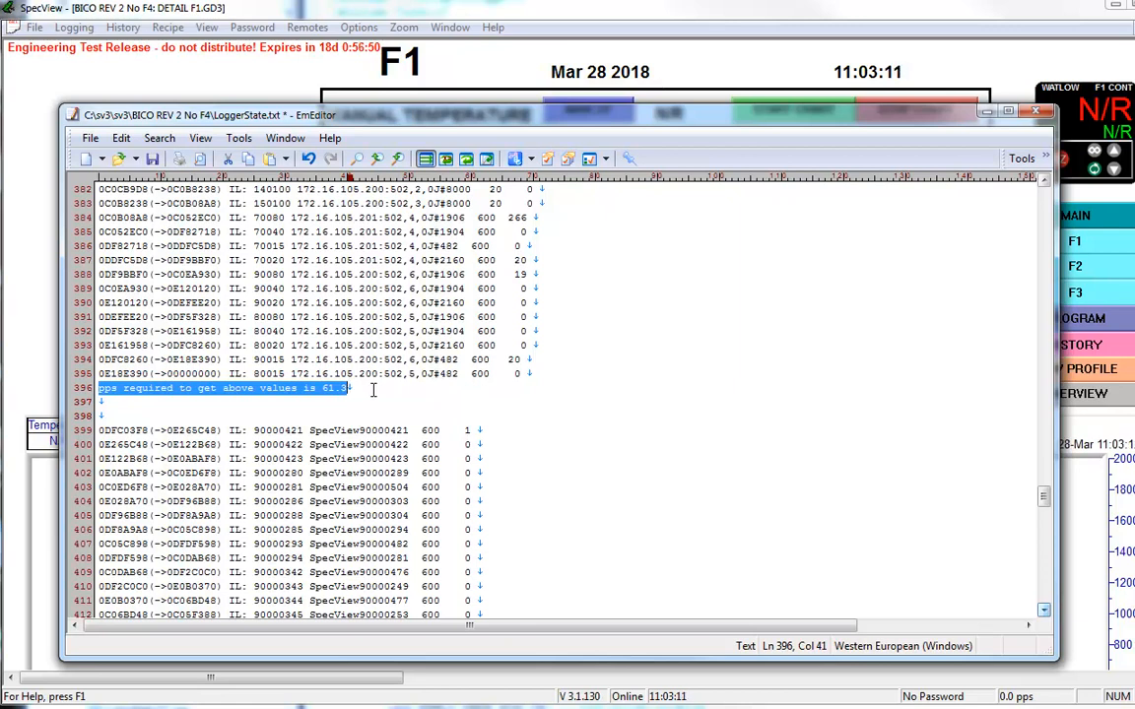
Step: Examine the IP address and unit number parts of the instrument entries above the pps required line
{"action": "left_click", "coordinate": [359, 275]}
{"action": "left_click_drag", "start_coordinate": [359, 275], "coordinate": [377, 275]}
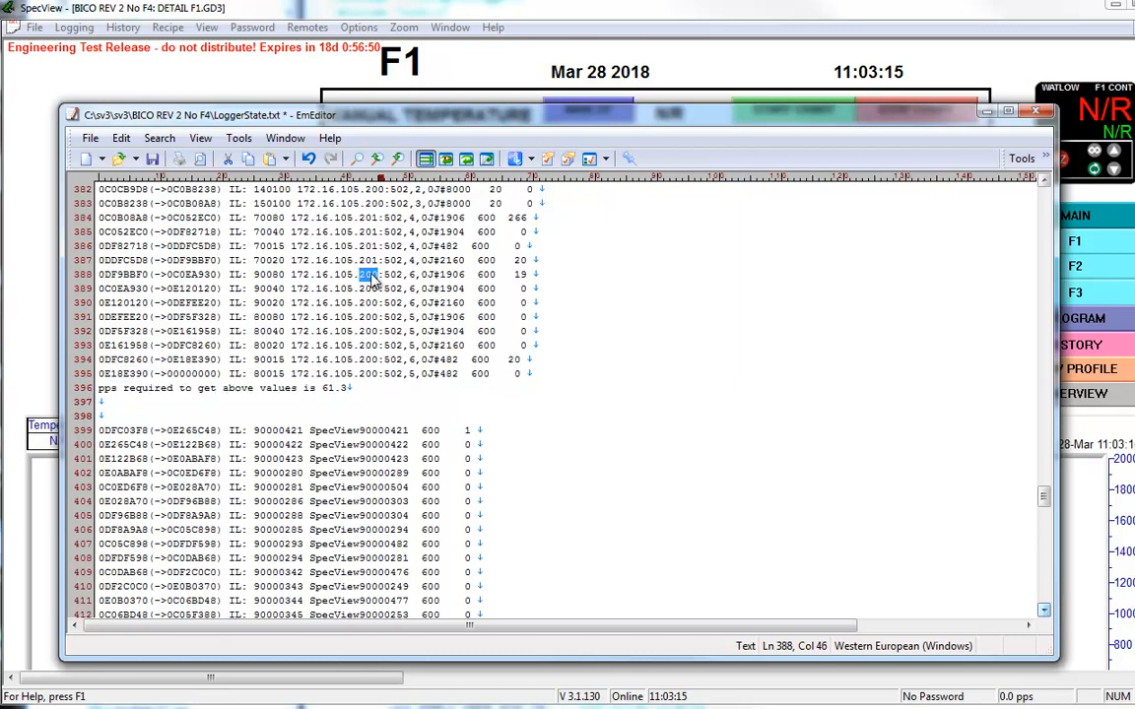
{"action": "left_click_drag", "start_coordinate": [409, 275], "coordinate": [422, 276]}
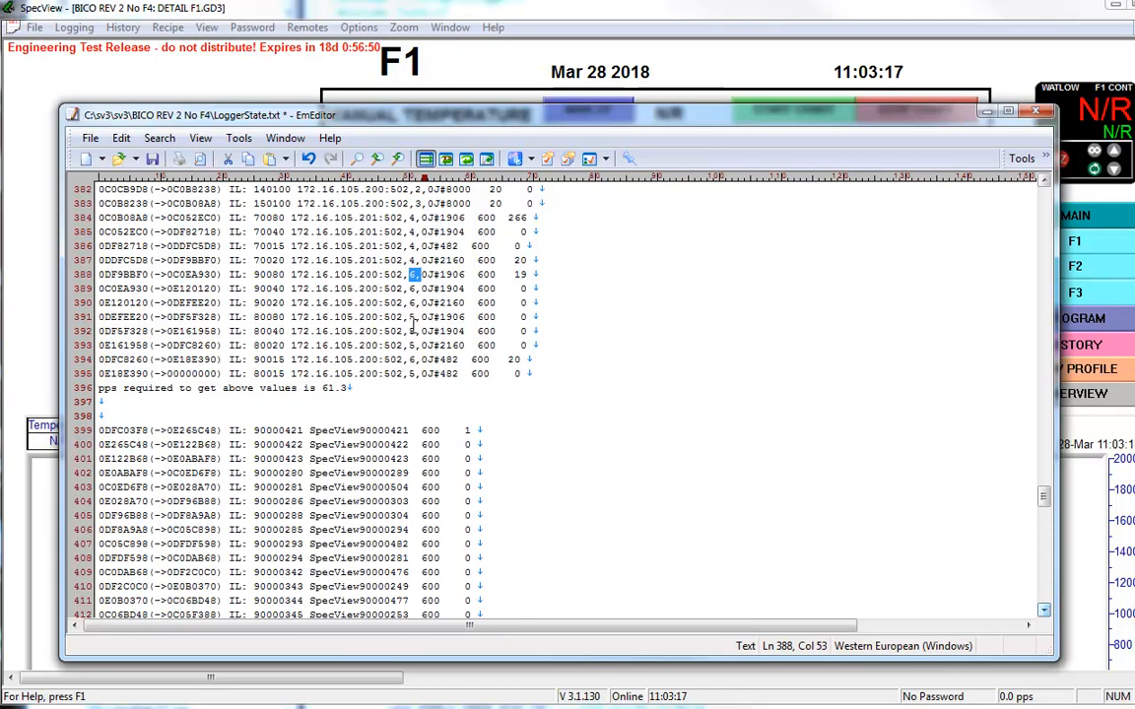
{"action": "left_click_drag", "start_coordinate": [409, 331], "coordinate": [422, 332]}
{"action": "scroll", "coordinate": [412, 295], "scroll_direction": "up", "scroll_amount": 2}
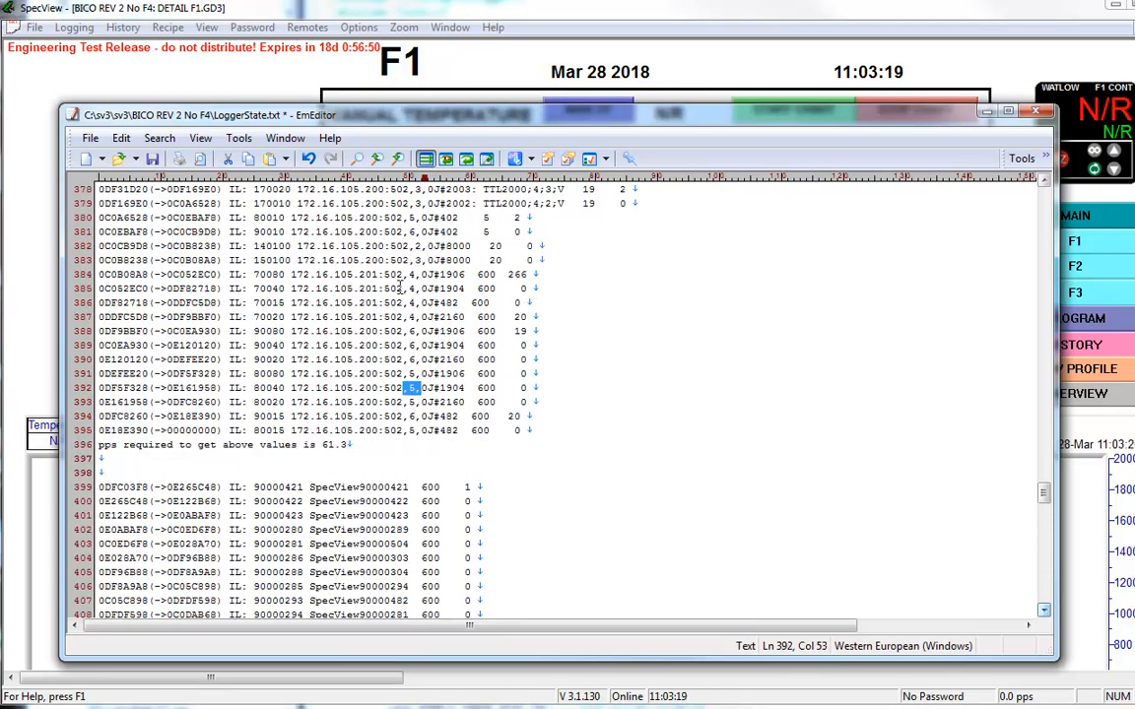
{"action": "left_click_drag", "start_coordinate": [410, 260], "coordinate": [422, 246]}
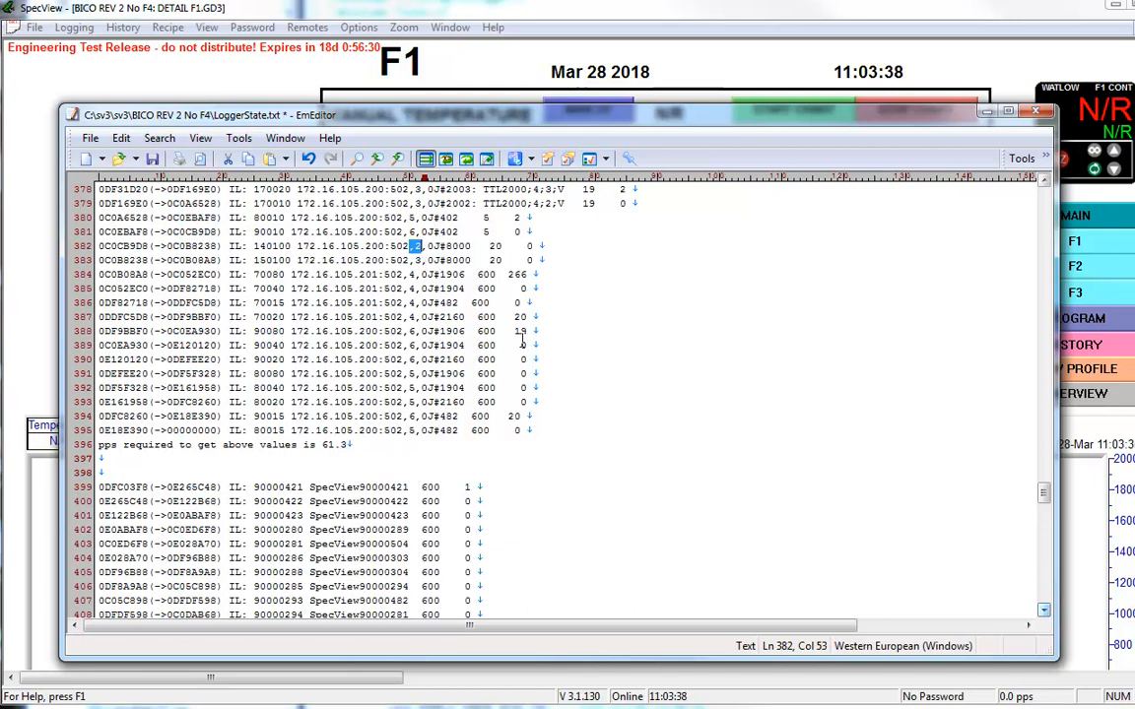
Step: Insert two blank lines between the Interval List heading and its first entry
{"action": "left_click", "coordinate": [531, 332]}
{"action": "scroll", "coordinate": [522, 340], "scroll_direction": "up", "scroll_amount": 12}
{"action": "scroll", "coordinate": [510, 347], "scroll_direction": "down", "scroll_amount": 3}
{"action": "scroll", "coordinate": [510, 347], "scroll_direction": "up", "scroll_amount": 3}
{"action": "scroll", "coordinate": [511, 347], "scroll_direction": "up", "scroll_amount": 1}
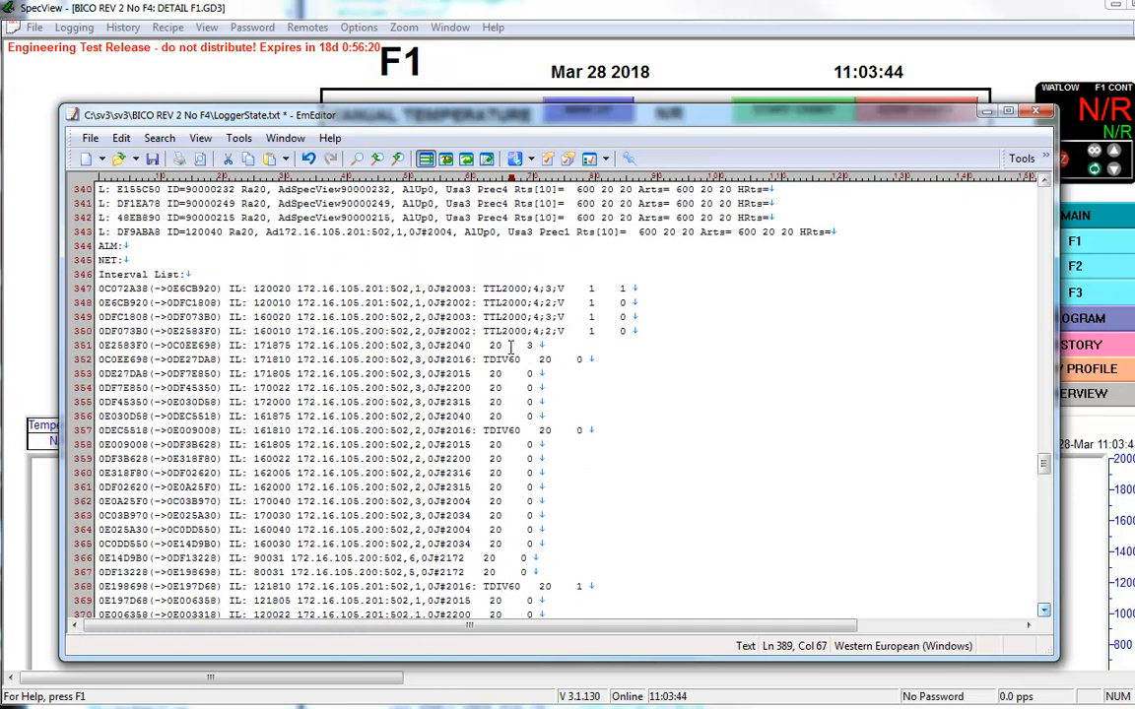
{"action": "left_click", "coordinate": [204, 273]}
{"action": "key", "text": "Return"}
{"action": "key", "text": "Return"}
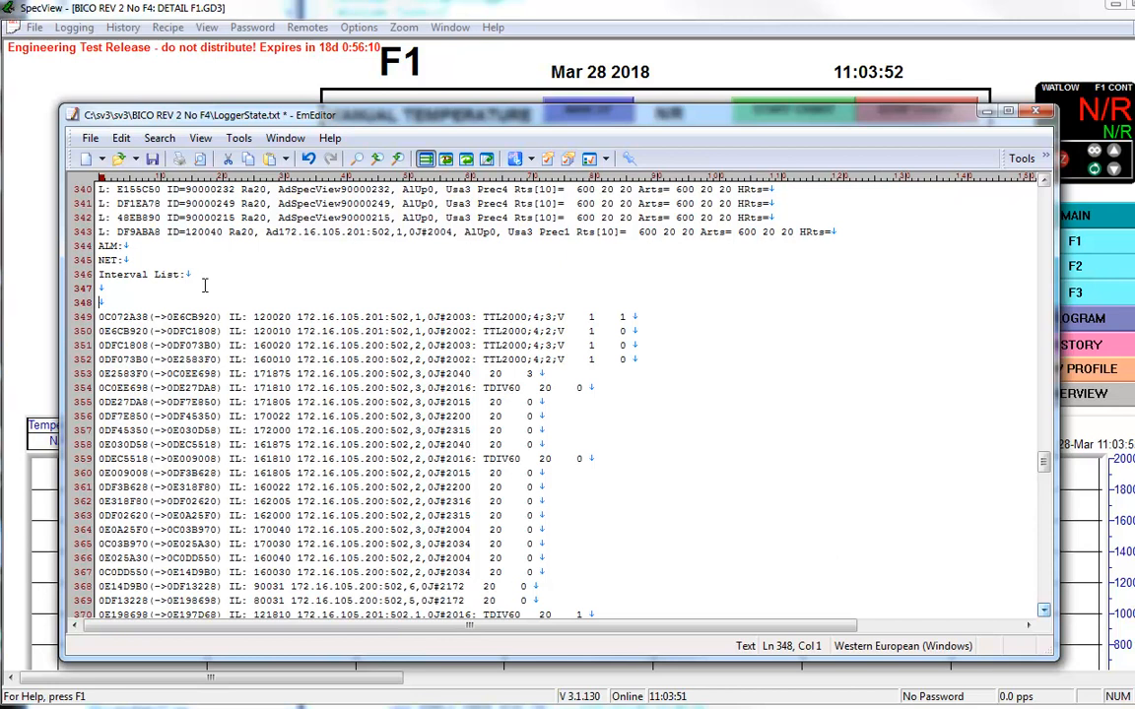
Step: Examine the scan interval column of the interval list, from its first entries down to the J#402 entries
{"action": "left_click", "coordinate": [613, 431]}
{"action": "scroll", "coordinate": [613, 430], "scroll_direction": "down", "scroll_amount": 2}
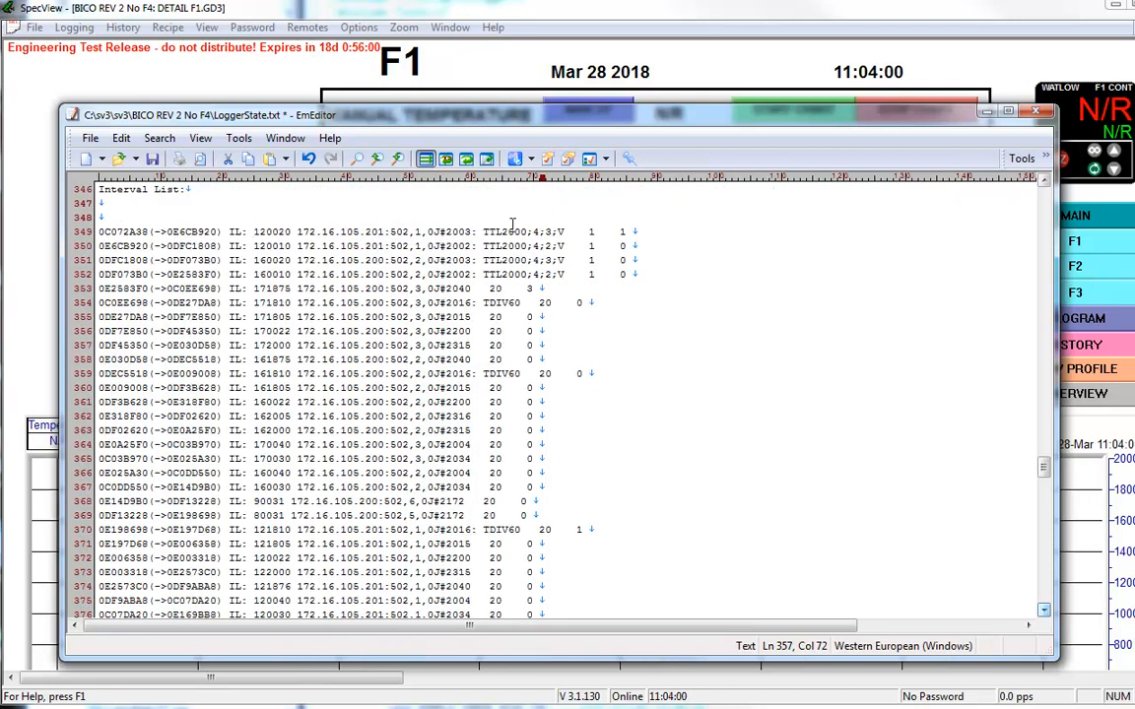
{"action": "left_click", "coordinate": [596, 232]}
{"action": "left_click_drag", "start_coordinate": [597, 232], "coordinate": [585, 234]}
{"action": "double_click", "coordinate": [501, 289]}
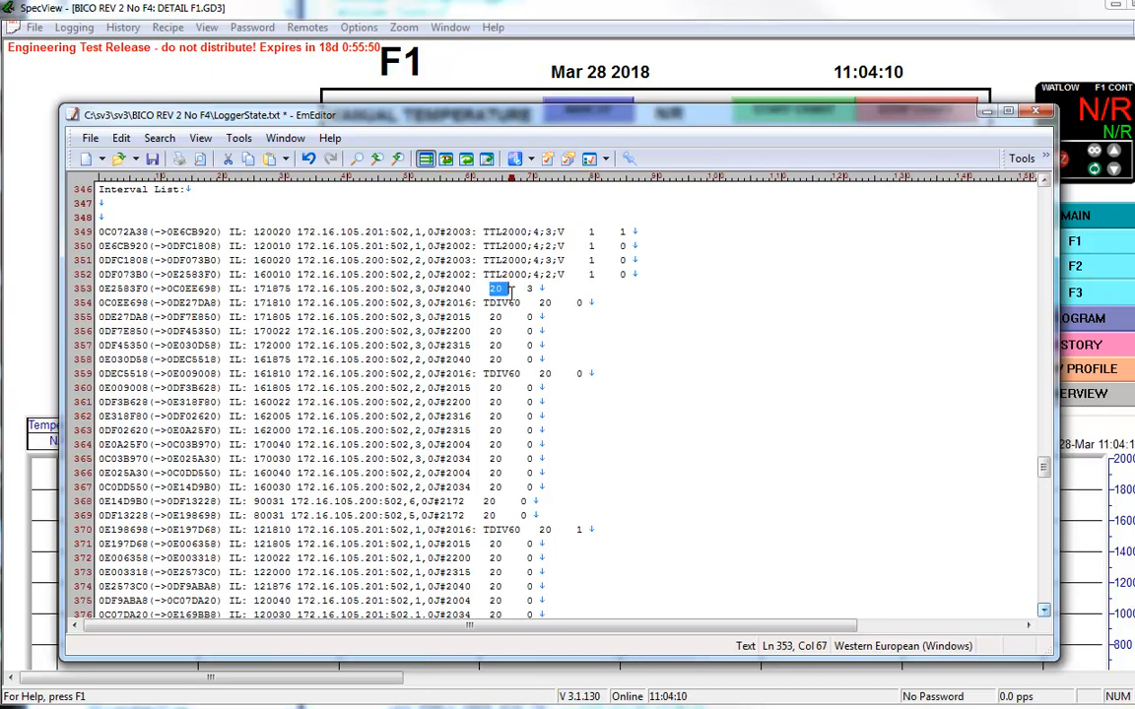
{"action": "left_click", "coordinate": [512, 502]}
{"action": "scroll", "coordinate": [511, 501], "scroll_direction": "down", "scroll_amount": 3}
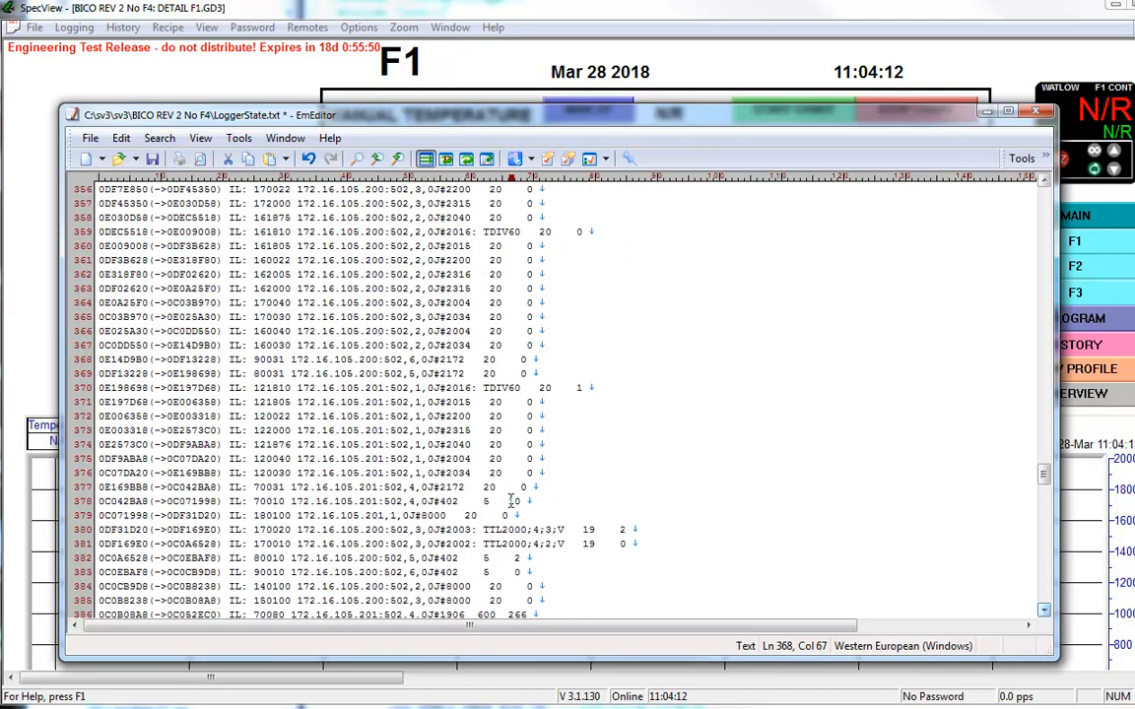
{"action": "double_click", "coordinate": [484, 532]}
{"action": "left_click", "coordinate": [484, 542]}
{"action": "scroll", "coordinate": [589, 494], "scroll_direction": "up", "scroll_amount": 5}
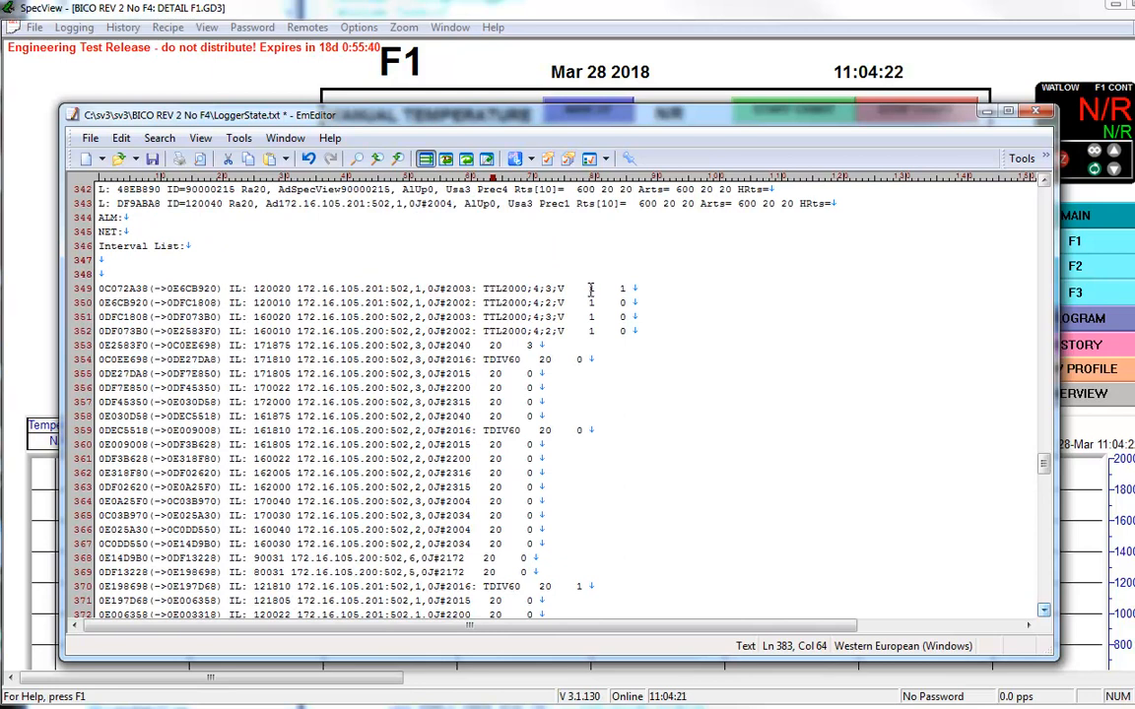
Step: Compare the interval of the first interval list entry with those of the J#2040 and J#402 entries further down
{"action": "double_click", "coordinate": [591, 289]}
{"action": "left_click_drag", "start_coordinate": [259, 287], "coordinate": [632, 289]}
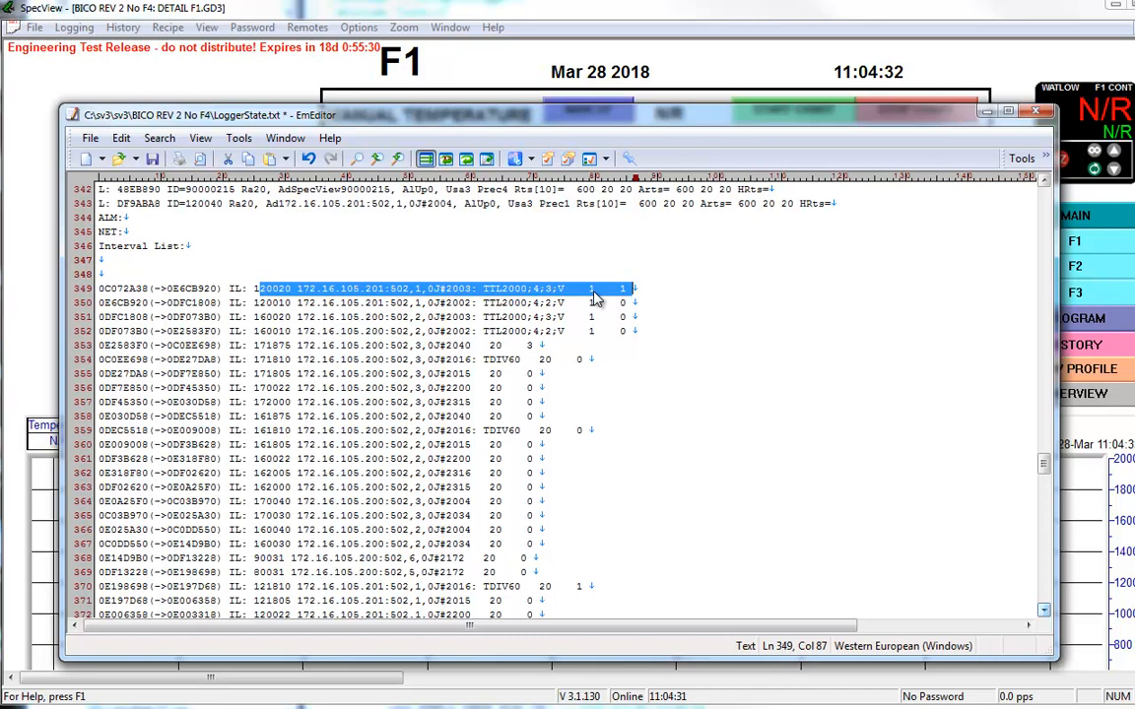
{"action": "left_click", "coordinate": [496, 345]}
{"action": "double_click", "coordinate": [495, 345]}
{"action": "scroll", "coordinate": [509, 360], "scroll_direction": "down", "scroll_amount": 2}
{"action": "scroll", "coordinate": [509, 360], "scroll_direction": "down", "scroll_amount": 2}
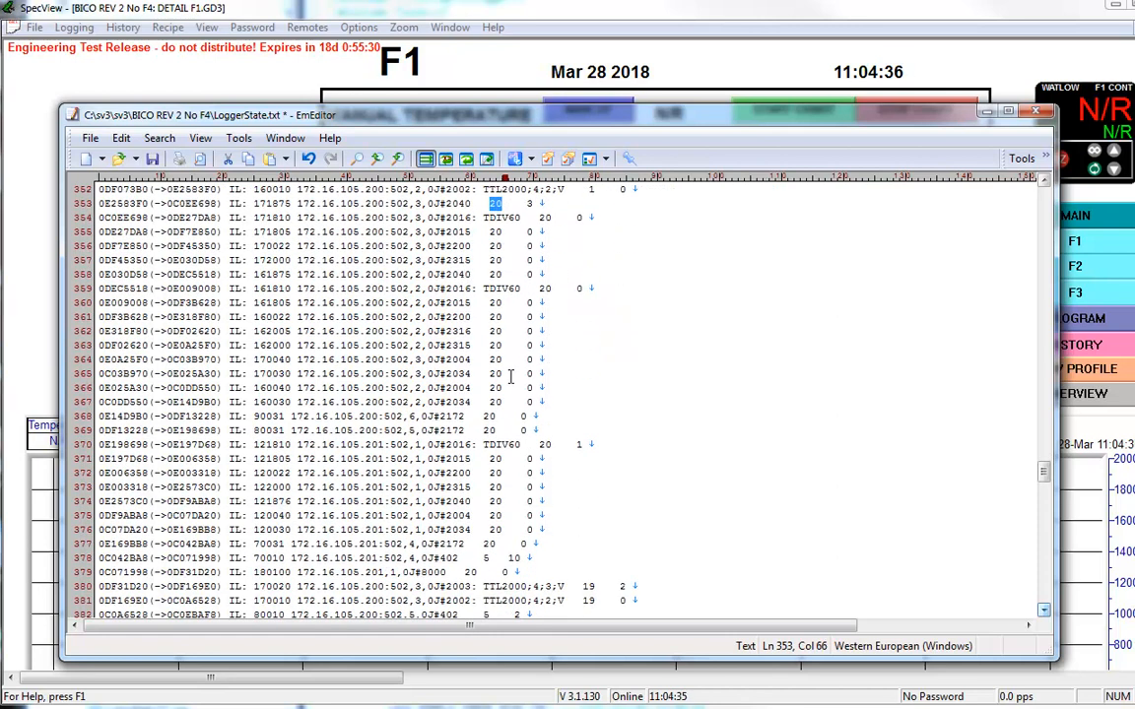
{"action": "double_click", "coordinate": [483, 558]}
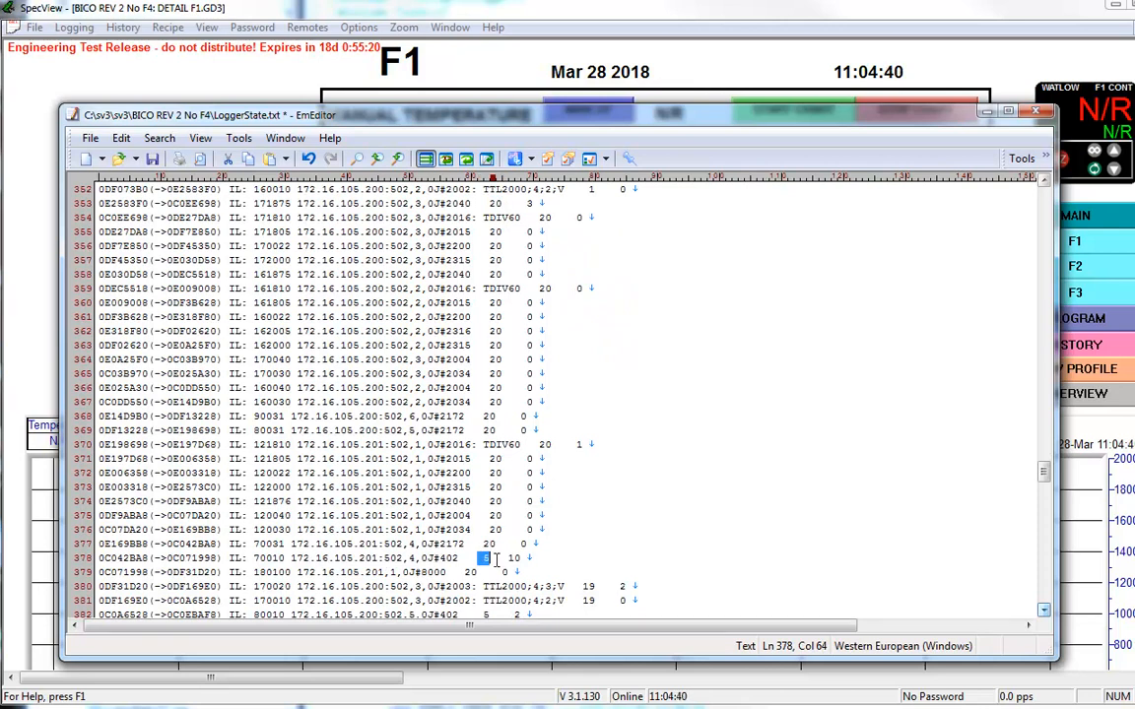
{"action": "scroll", "coordinate": [496, 559], "scroll_direction": "down", "scroll_amount": 2}
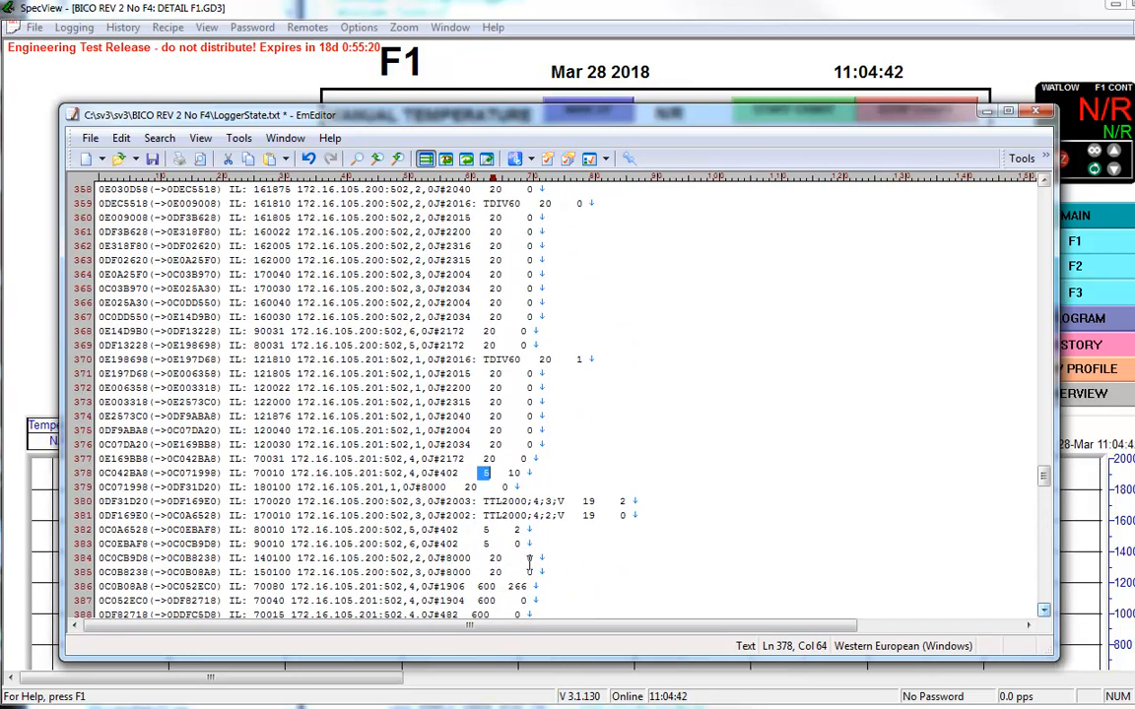
{"action": "scroll", "coordinate": [529, 561], "scroll_direction": "up", "scroll_amount": 6}
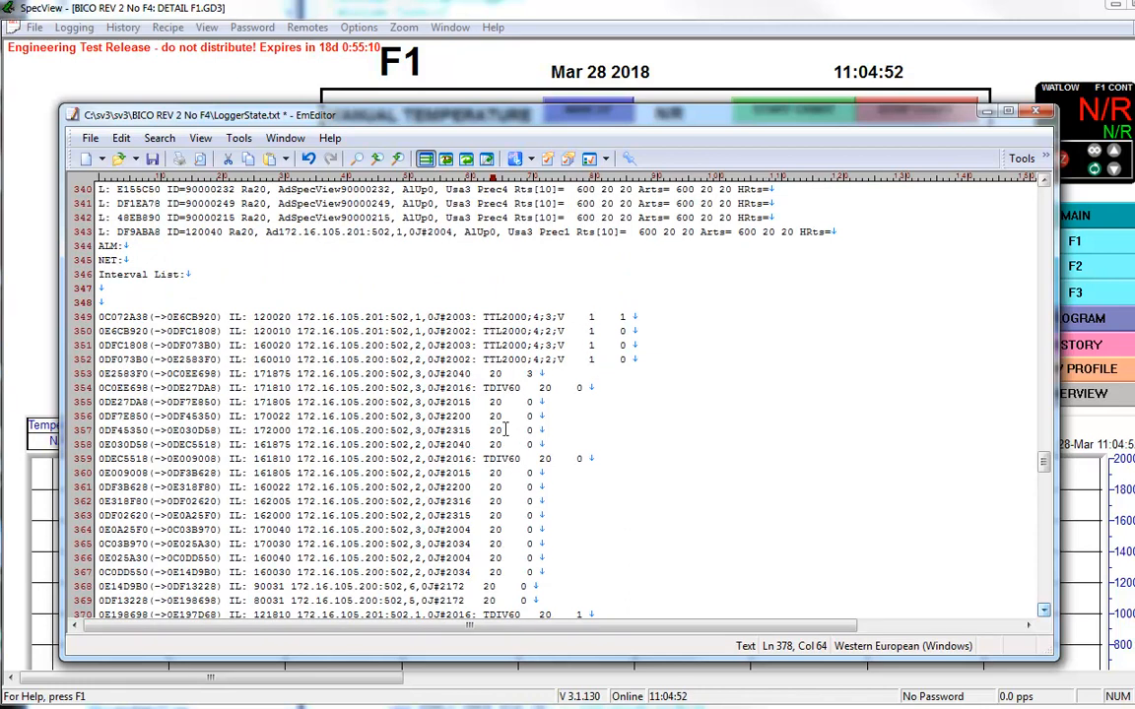
Step: Open the Runtime preferences and check the Medium and Ultra High Scan Rate values
{"action": "left_click_drag", "start_coordinate": [515, 126], "coordinate": [623, 111]}
{"action": "left_click", "coordinate": [35, 26]}
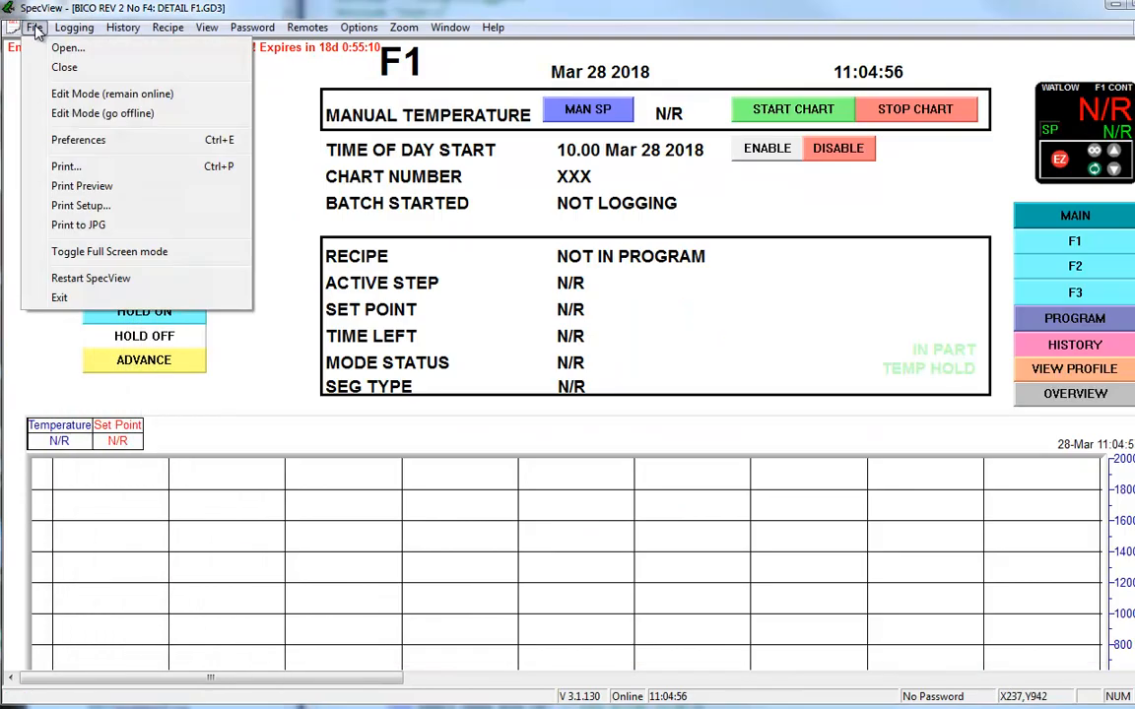
{"action": "left_click", "coordinate": [76, 146]}
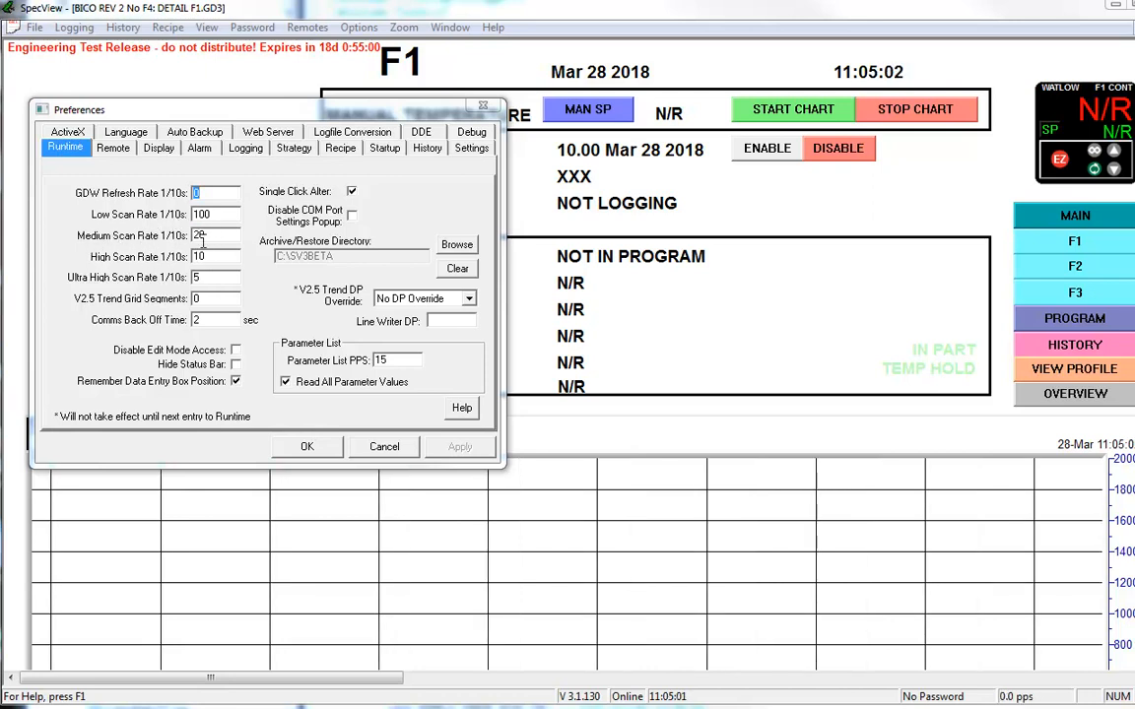
{"action": "double_click", "coordinate": [219, 234]}
{"action": "double_click", "coordinate": [204, 279]}
Step: Place the LoggerState.txt window beside the Preferences dialog and compare the J#2015 and J#2315 entries' intervals with the Medium Scan Rate
{"action": "key", "text": "alt+Tab"}
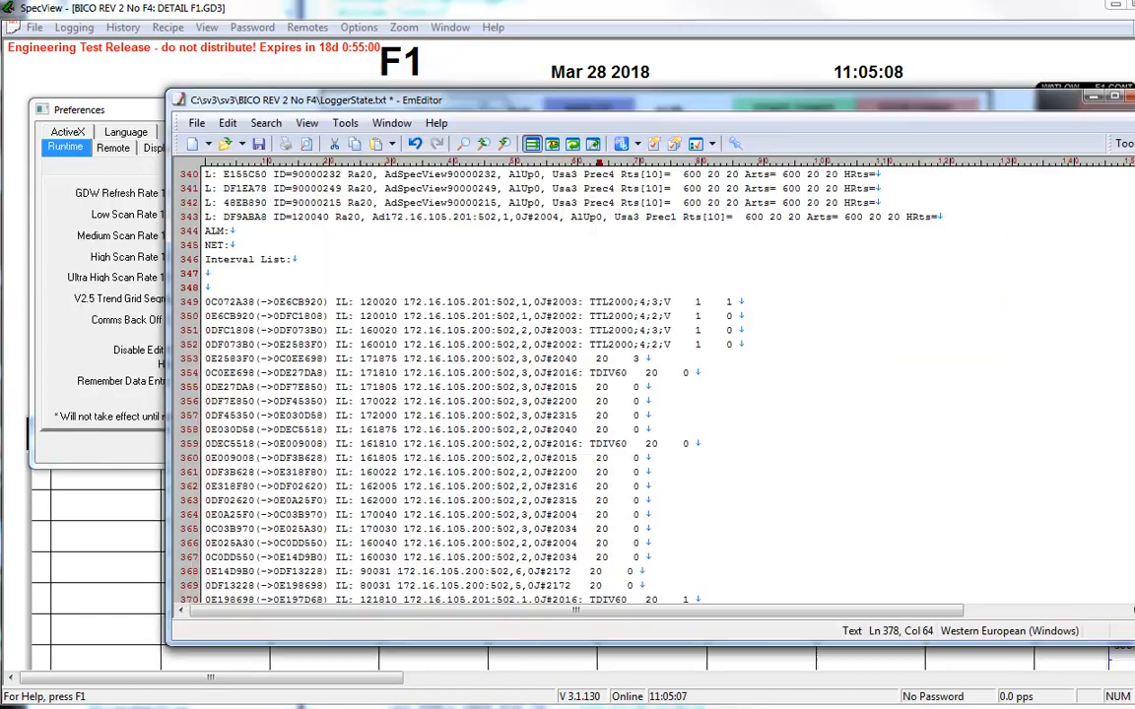
{"action": "left_click_drag", "start_coordinate": [170, 95], "coordinate": [362, 46]}
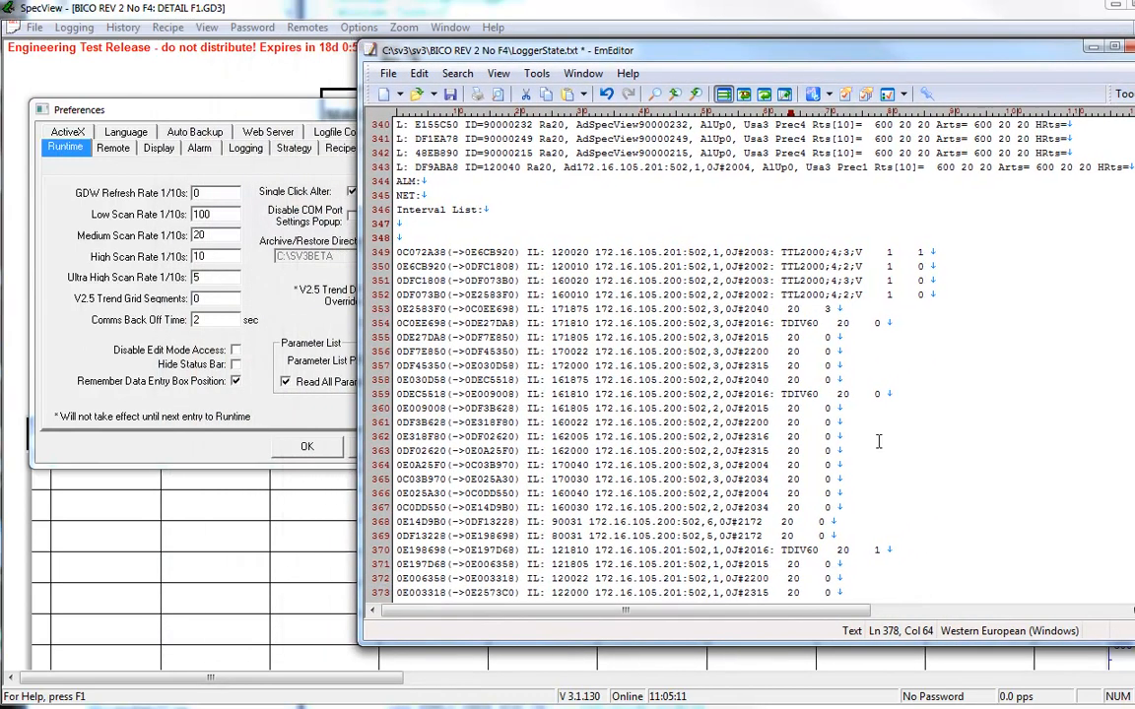
{"action": "double_click", "coordinate": [795, 351]}
{"action": "double_click", "coordinate": [793, 367]}
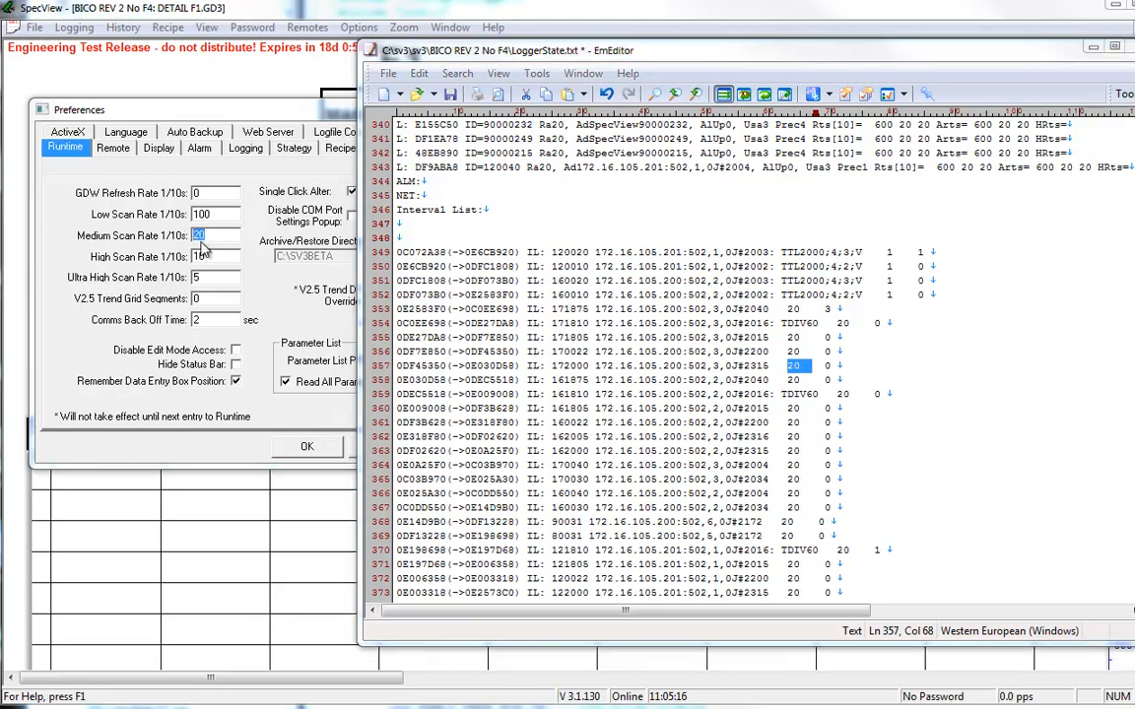
{"action": "left_click", "coordinate": [806, 507]}
Step: Compare the interval of the J#402 entry on line 378 with the Ultra High Scan Rate
{"action": "scroll", "coordinate": [804, 365], "scroll_direction": "down", "scroll_amount": 5}
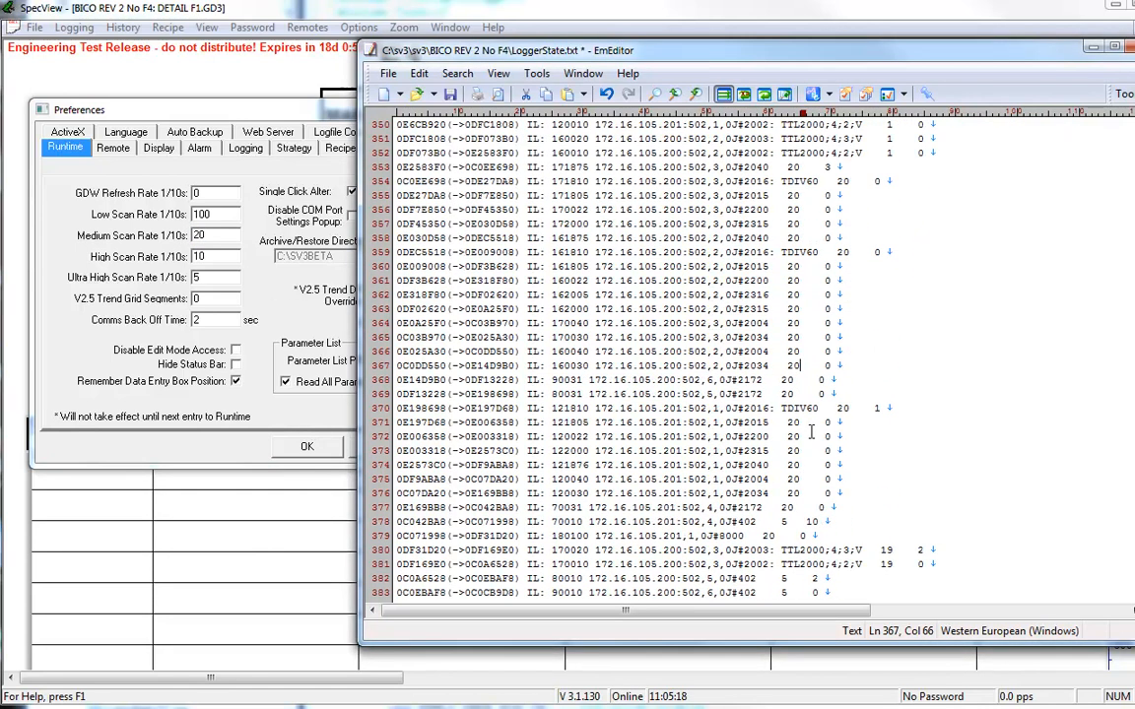
{"action": "left_click", "coordinate": [773, 436]}
{"action": "left_click_drag", "start_coordinate": [773, 436], "coordinate": [806, 436]}
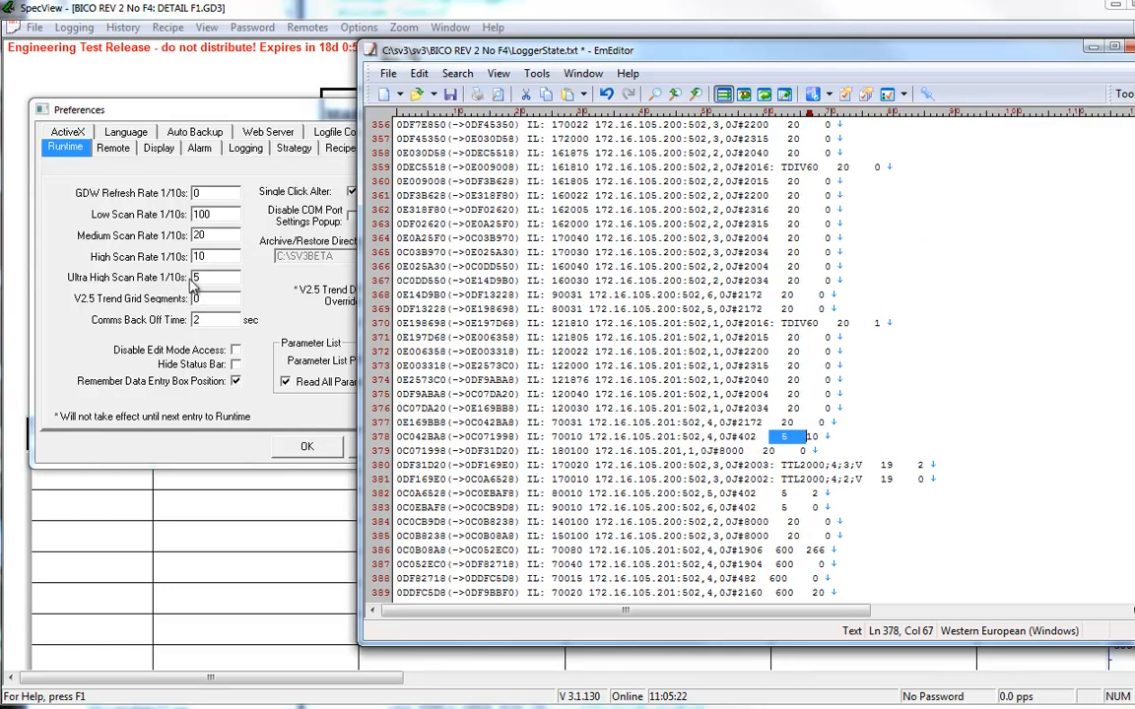
Step: Check the J#1904 entries' intervals near the end of the interval list against the logging rate in the preferences
{"action": "scroll", "coordinate": [796, 479], "scroll_direction": "down", "scroll_amount": 4}
{"action": "left_click_drag", "start_coordinate": [773, 479], "coordinate": [810, 478]}
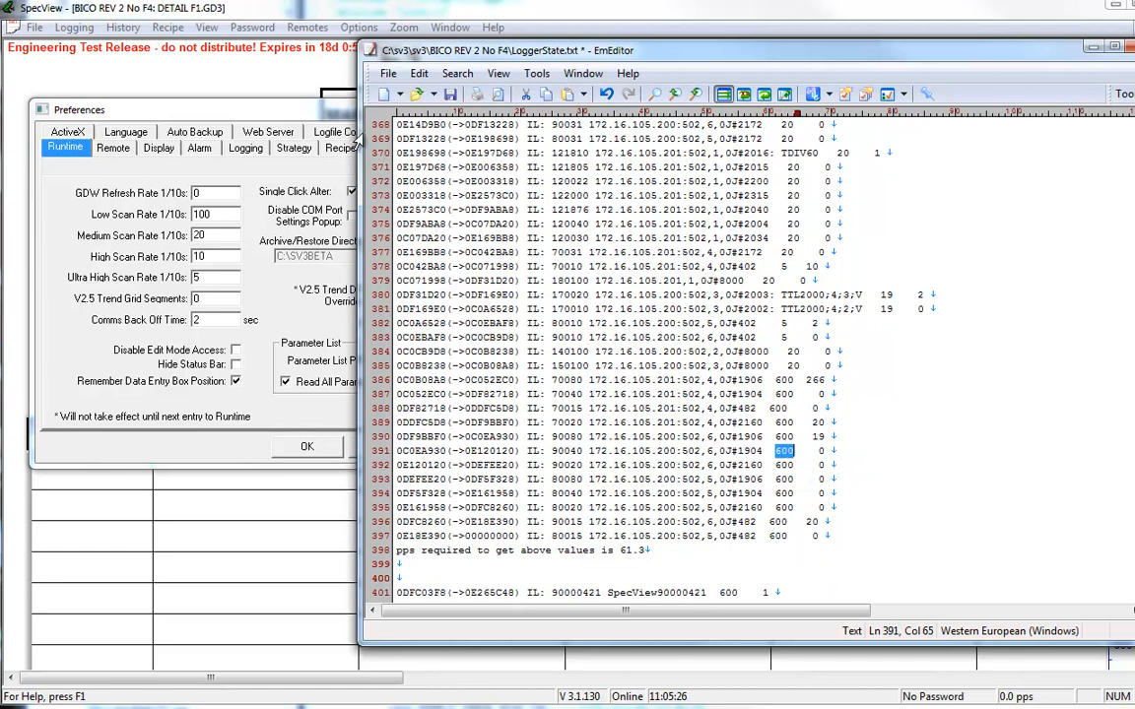
{"action": "left_click", "coordinate": [254, 108]}
{"action": "left_click", "coordinate": [247, 149]}
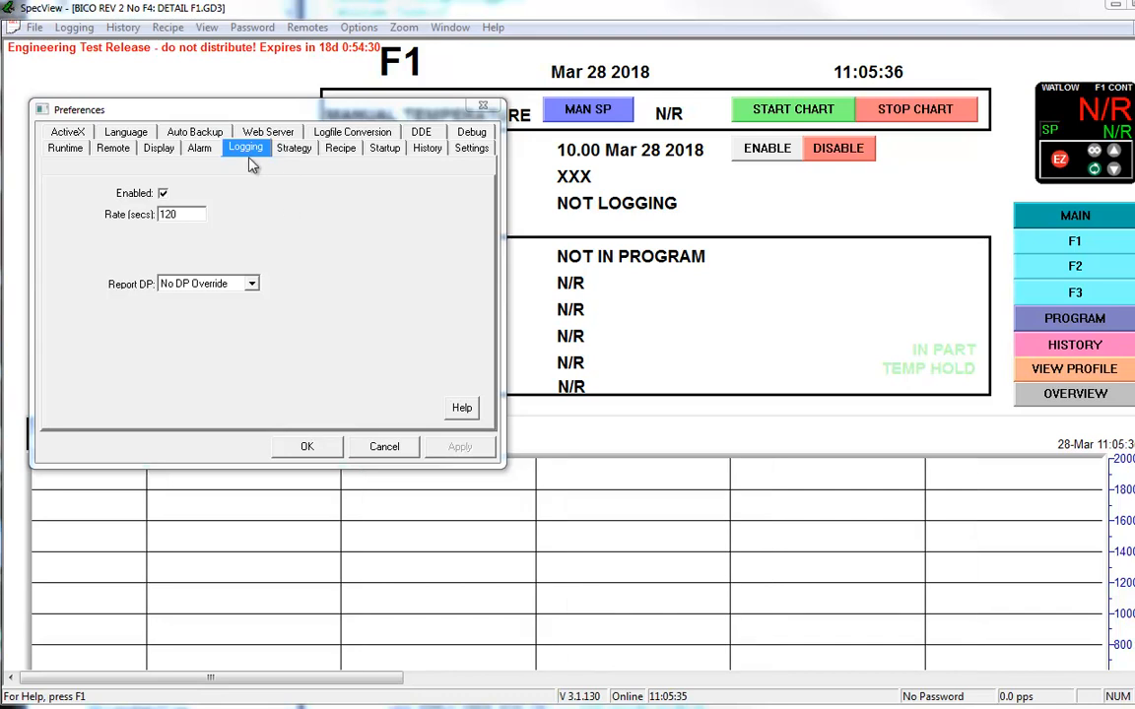
{"action": "left_click", "coordinate": [67, 147]}
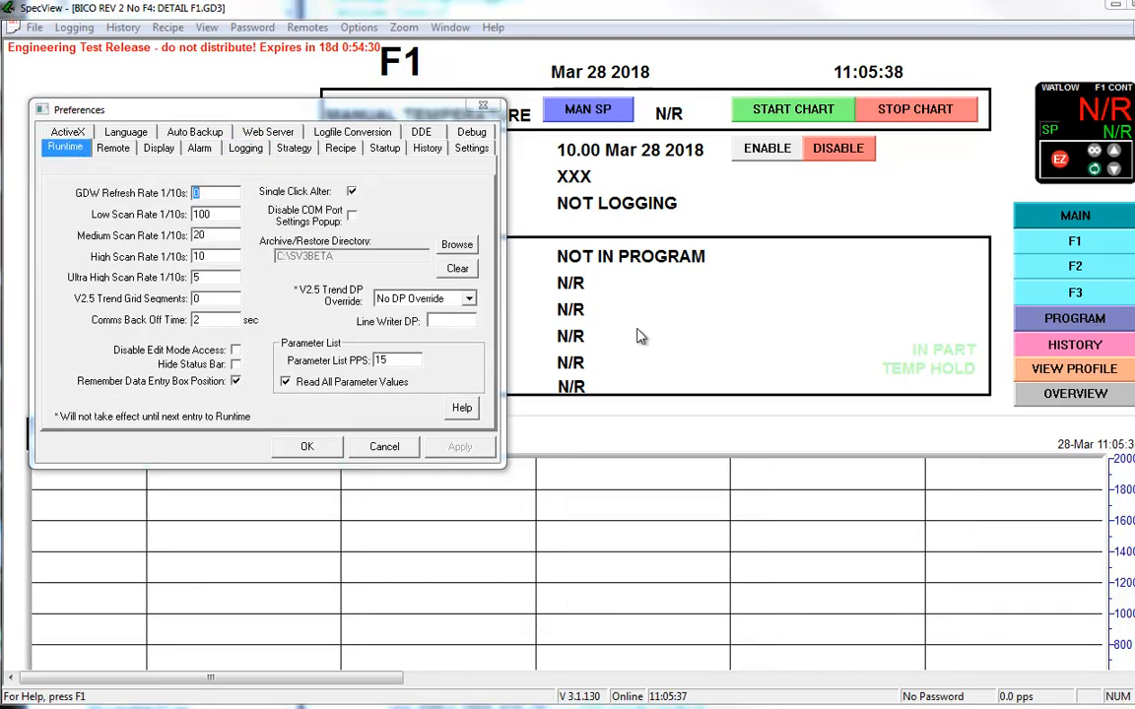
{"action": "key", "text": "alt+Tab"}
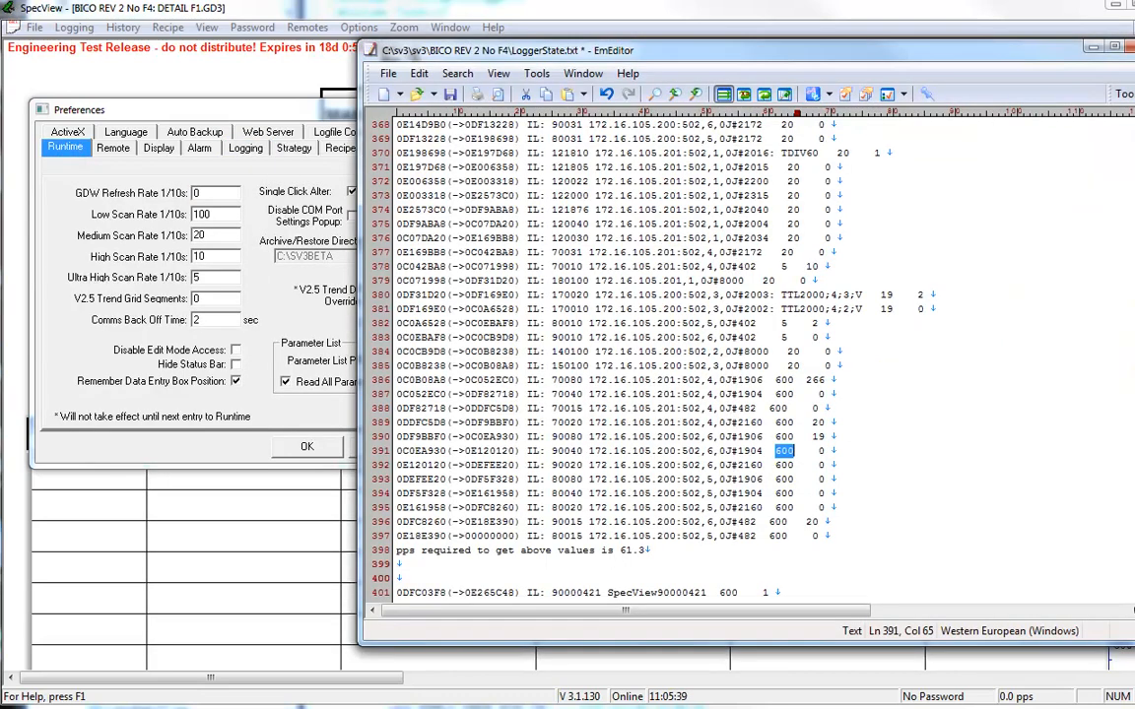
{"action": "left_click_drag", "start_coordinate": [776, 494], "coordinate": [787, 494]}
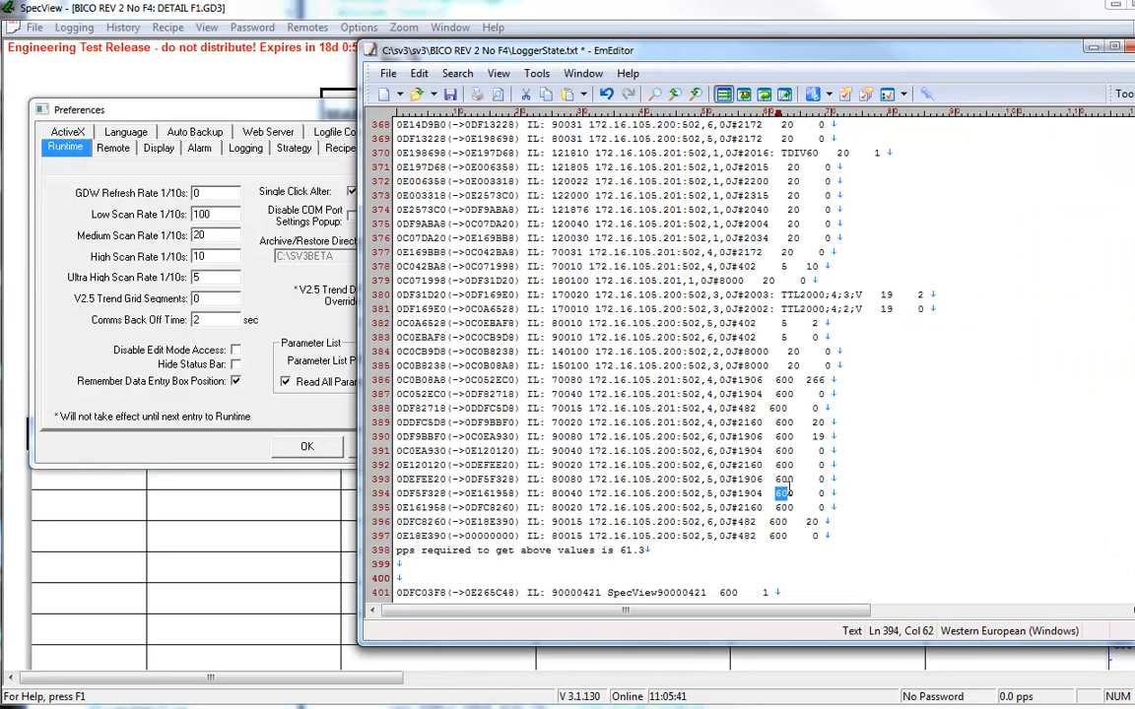
Step: Examine the intervals of the four TTL2000 entries that start the interval list
{"action": "left_click_drag", "start_coordinate": [789, 364], "coordinate": [795, 329]}
{"action": "scroll", "coordinate": [795, 337], "scroll_direction": "up", "scroll_amount": 7}
{"action": "scroll", "coordinate": [795, 337], "scroll_direction": "up", "scroll_amount": 4}
{"action": "left_click_drag", "start_coordinate": [887, 310], "coordinate": [893, 352]}
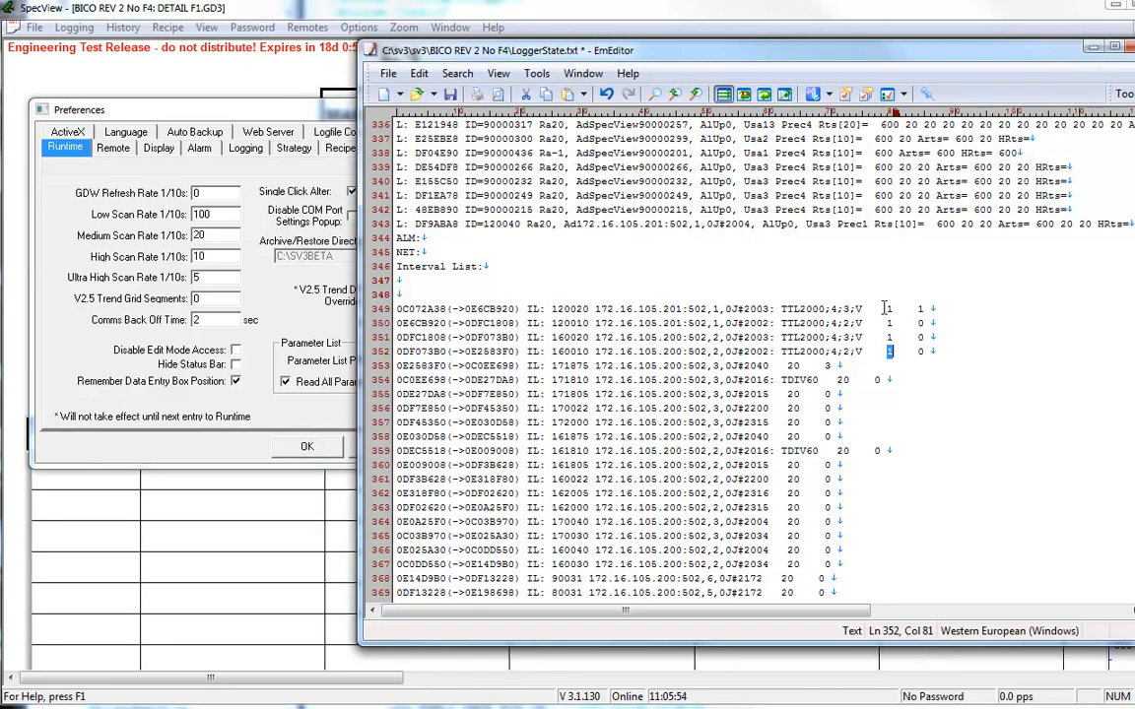
{"action": "left_click", "coordinate": [884, 309], "text": "shift"}
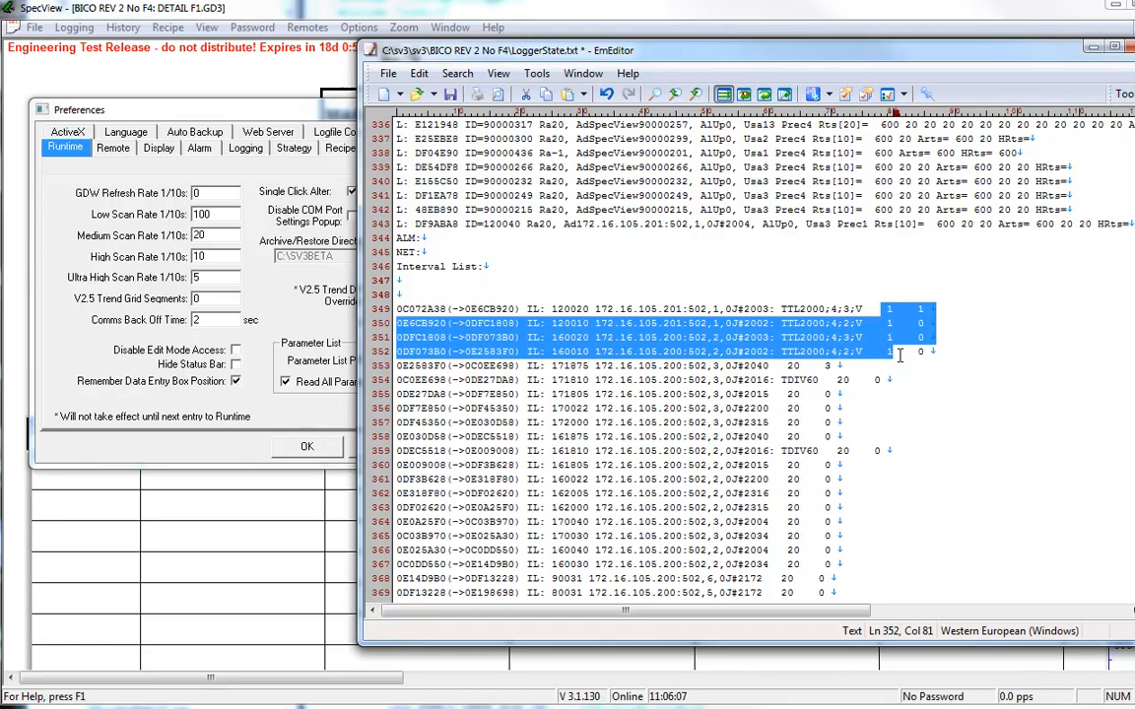
Step: Compare the first four entries' intervals with those of the block running from J#2040 on line 353 to J#2172 on line 377
{"action": "scroll", "coordinate": [900, 354], "scroll_direction": "down", "scroll_amount": 3}
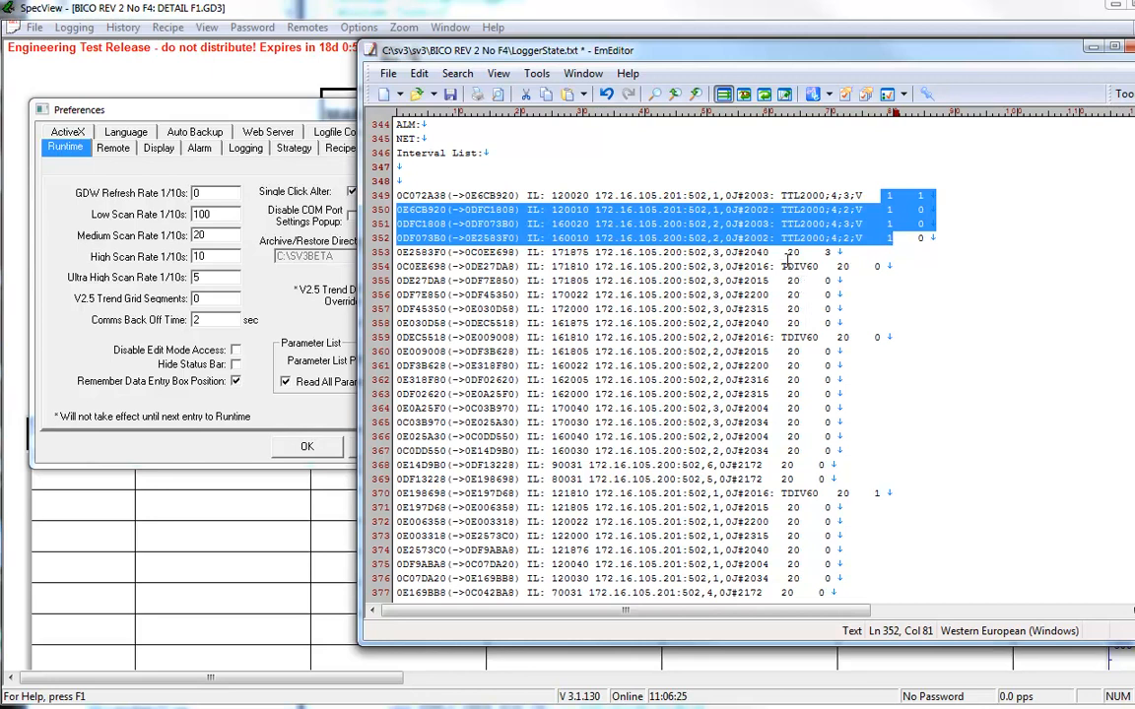
{"action": "left_click_drag", "start_coordinate": [788, 253], "coordinate": [790, 594]}
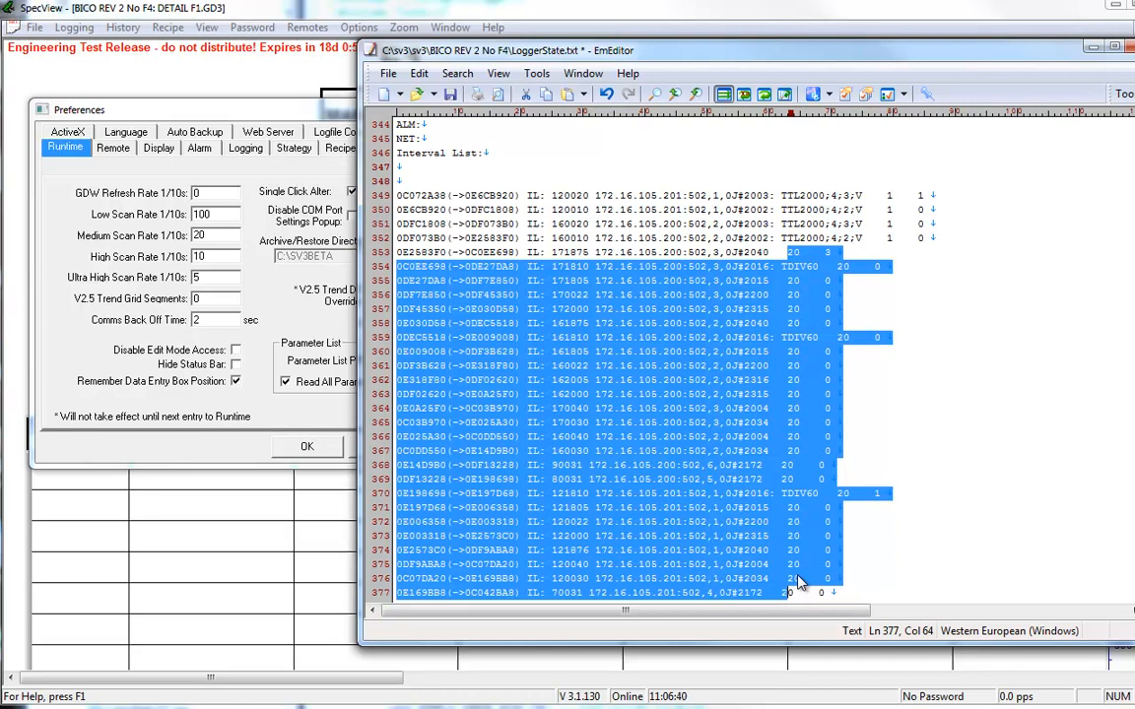
{"action": "left_click_drag", "start_coordinate": [893, 238], "coordinate": [887, 196]}
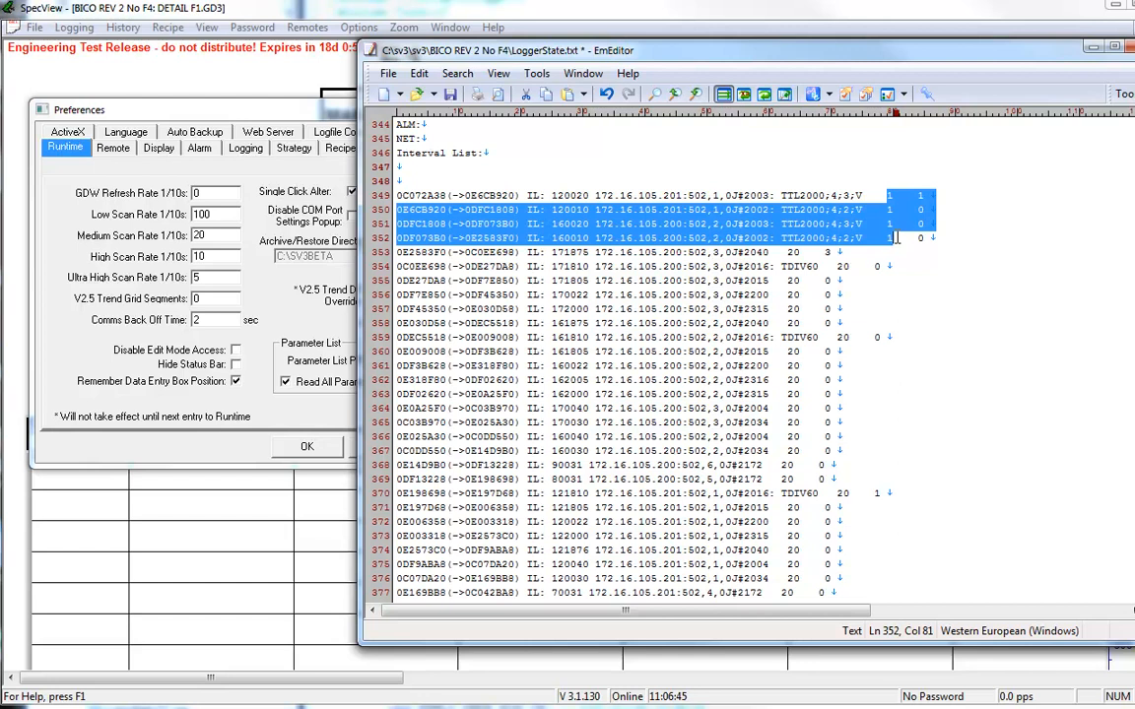
{"action": "left_click_drag", "start_coordinate": [784, 280], "coordinate": [818, 536]}
{"action": "left_click_drag", "start_coordinate": [877, 202], "coordinate": [898, 233]}
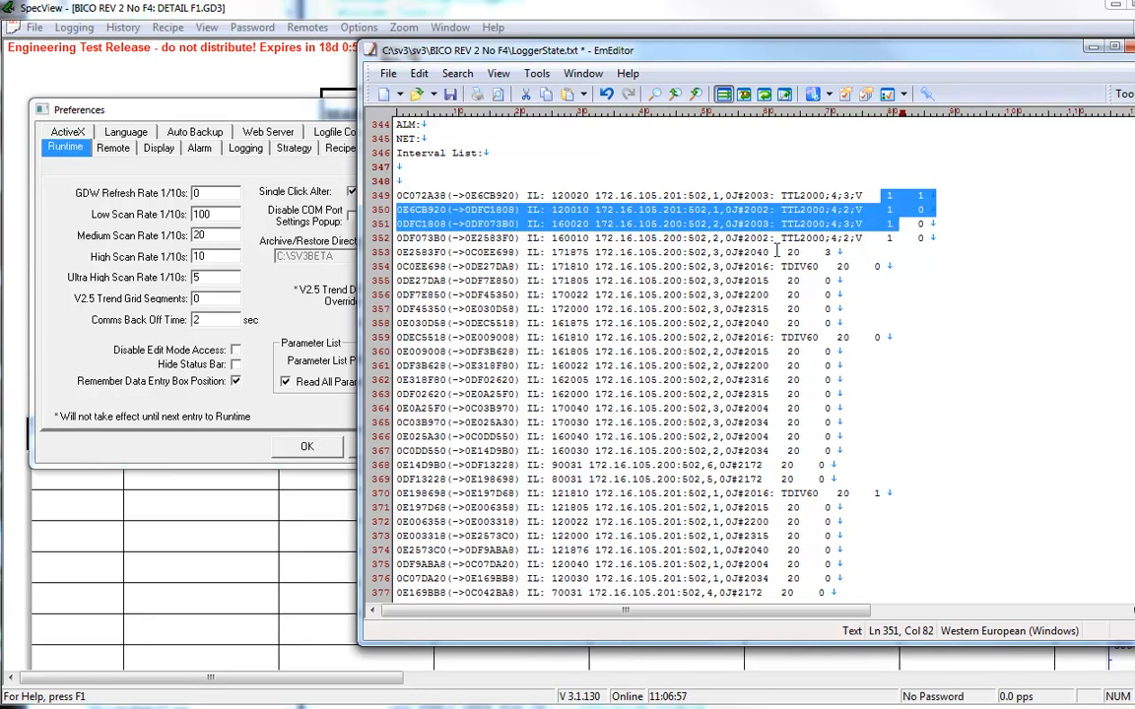
{"action": "left_click_drag", "start_coordinate": [783, 253], "coordinate": [802, 378]}
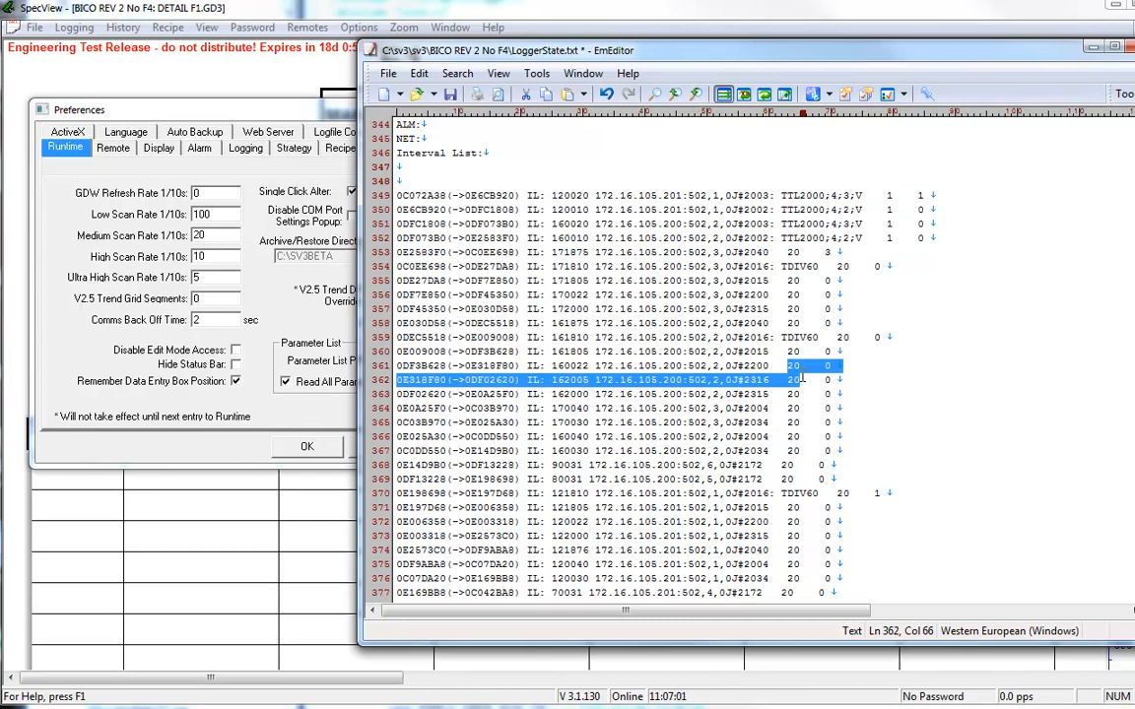
Step: Check the intervals of the J#402 entries on lines 378 and 382 and review the entries around them
{"action": "scroll", "coordinate": [802, 378], "scroll_direction": "down", "scroll_amount": 3}
{"action": "left_click_drag", "start_coordinate": [770, 465], "coordinate": [810, 465]}
{"action": "left_click_drag", "start_coordinate": [776, 522], "coordinate": [813, 524]}
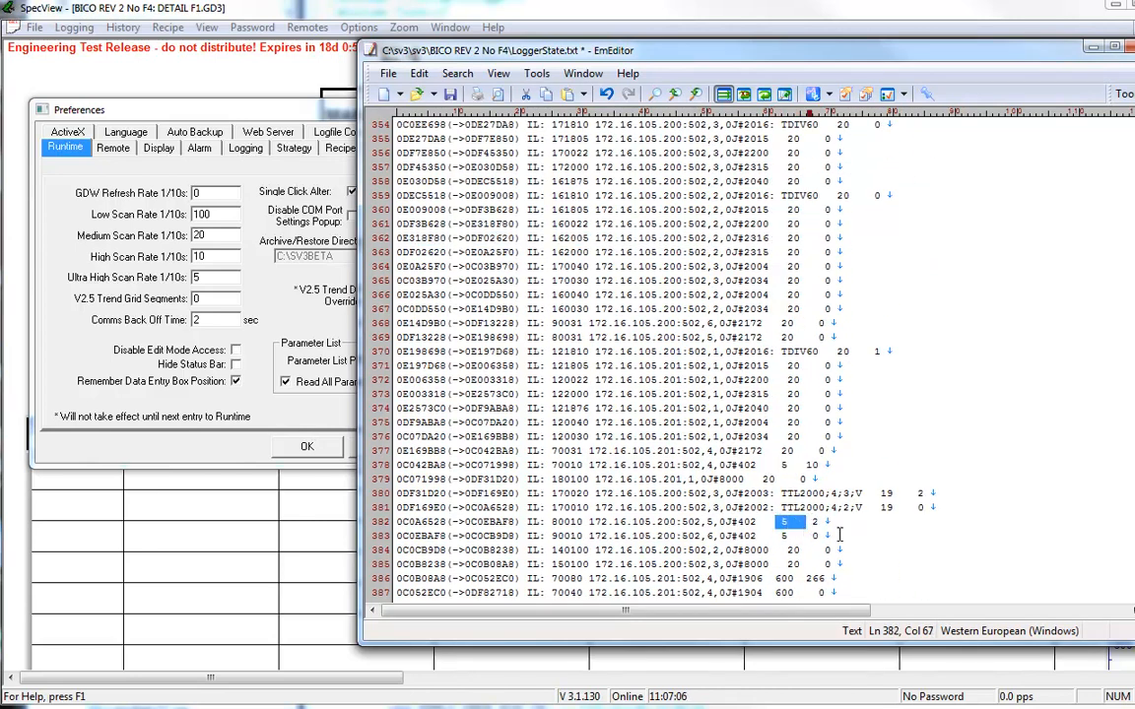
{"action": "scroll", "coordinate": [871, 538], "scroll_direction": "up", "scroll_amount": 3}
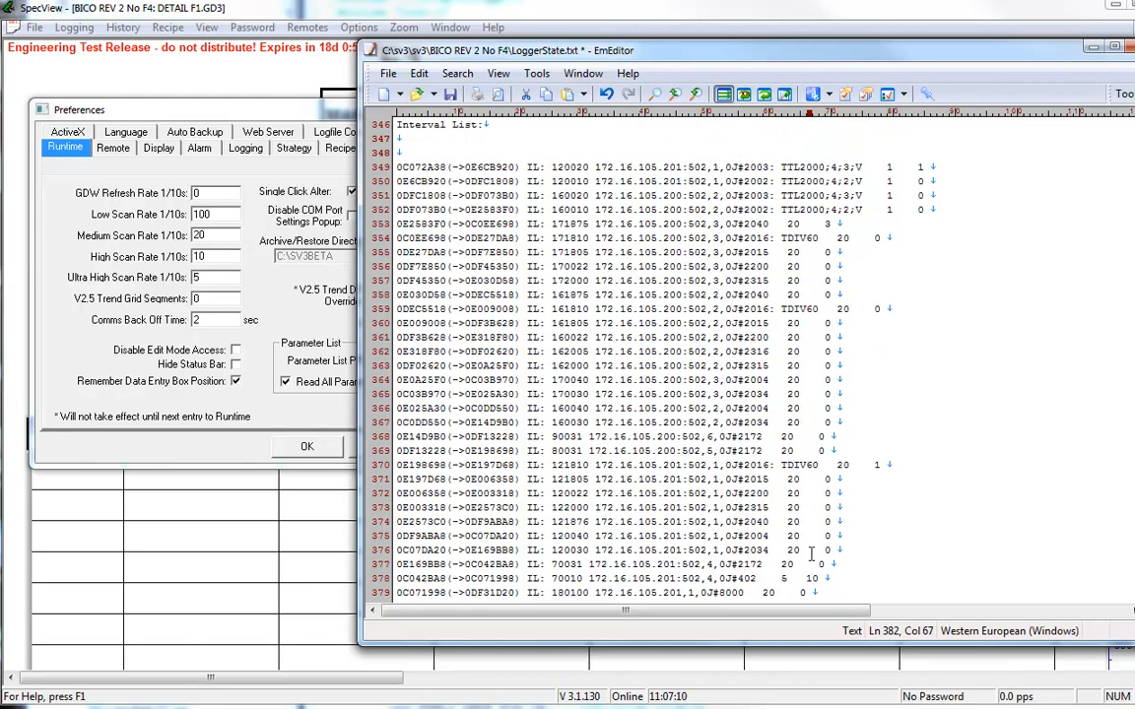
{"action": "scroll", "coordinate": [814, 532], "scroll_direction": "down", "scroll_amount": 1}
{"action": "scroll", "coordinate": [812, 555], "scroll_direction": "down", "scroll_amount": 2}
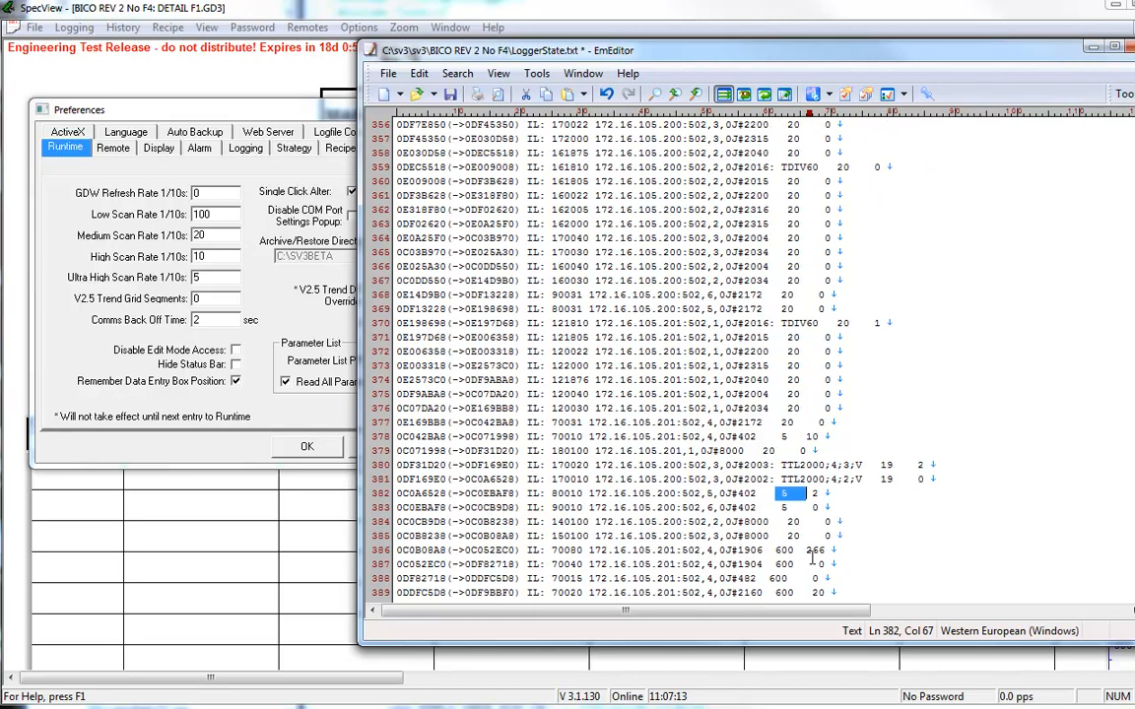
{"action": "scroll", "coordinate": [811, 555], "scroll_direction": "up", "scroll_amount": 2}
{"action": "scroll", "coordinate": [814, 559], "scroll_direction": "up", "scroll_amount": 2}
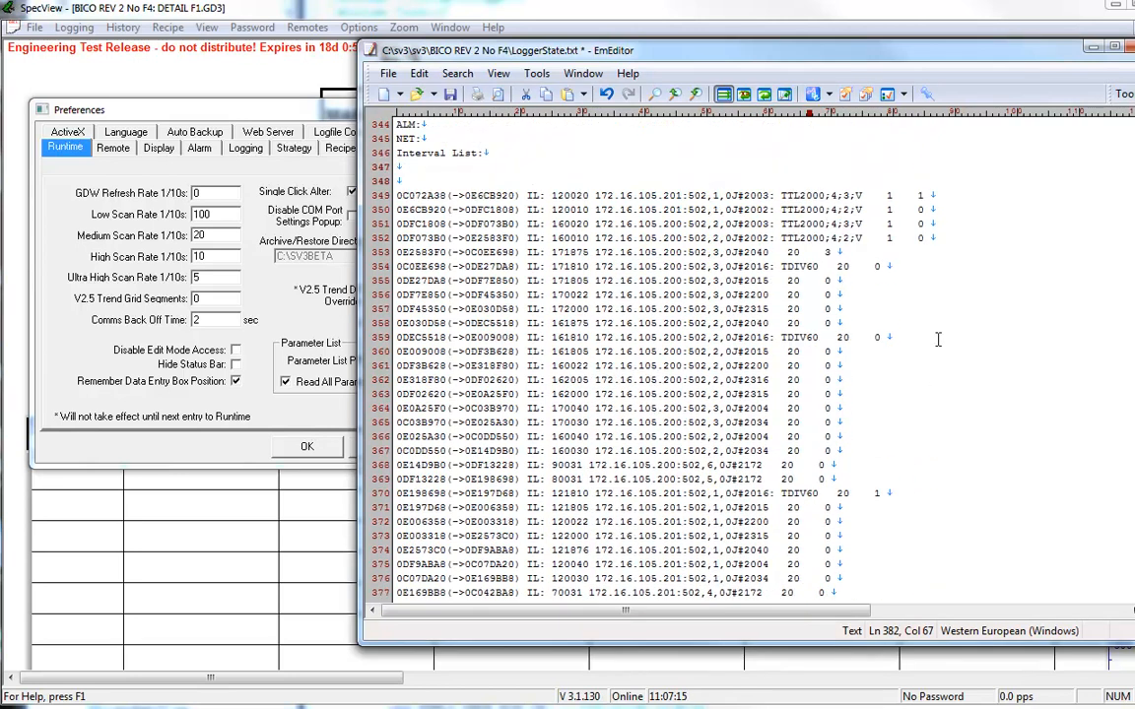
Step: Compare the intervals of the first four TTL2000 entries with all three J#402 entries on lines 378, 382 and 383
{"action": "left_click_drag", "start_coordinate": [884, 189], "coordinate": [897, 237]}
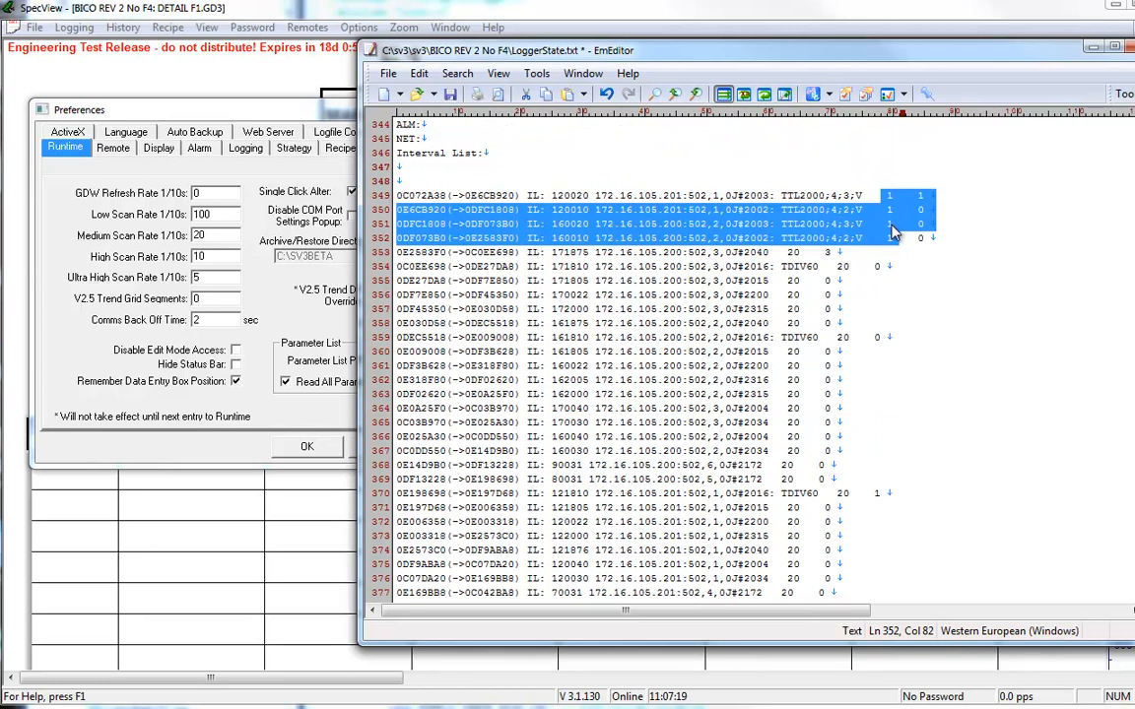
{"action": "left_click", "coordinate": [784, 479]}
{"action": "scroll", "coordinate": [798, 492], "scroll_direction": "down", "scroll_amount": 3}
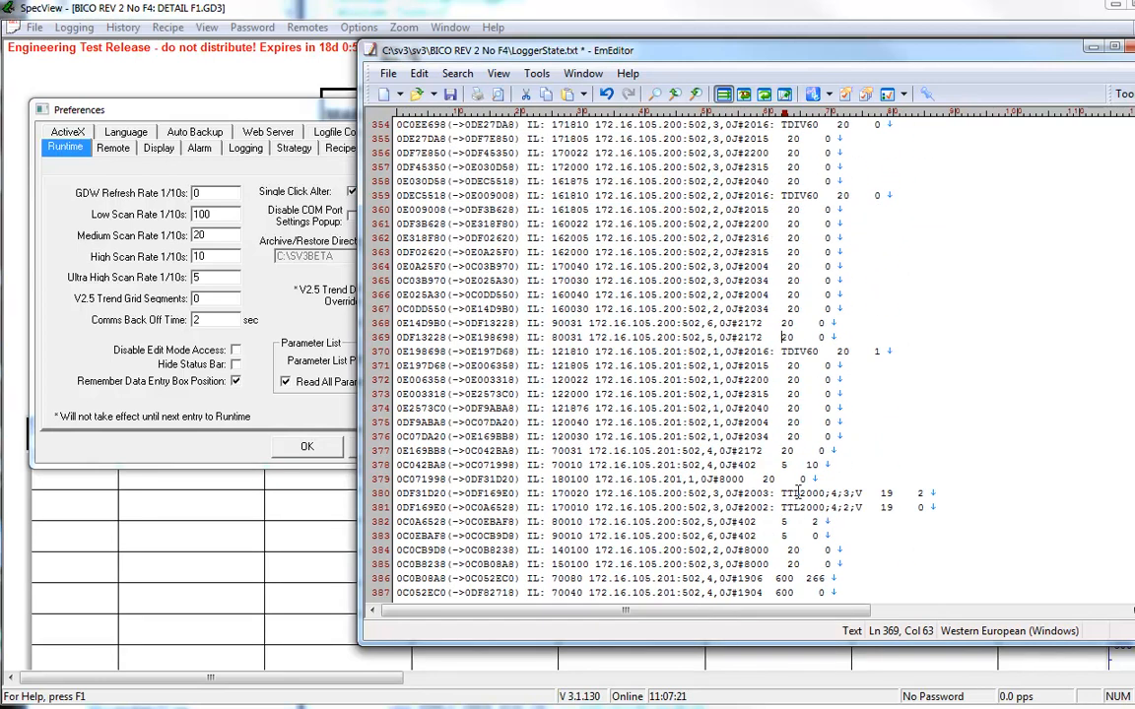
{"action": "left_click_drag", "start_coordinate": [778, 465], "coordinate": [800, 464]}
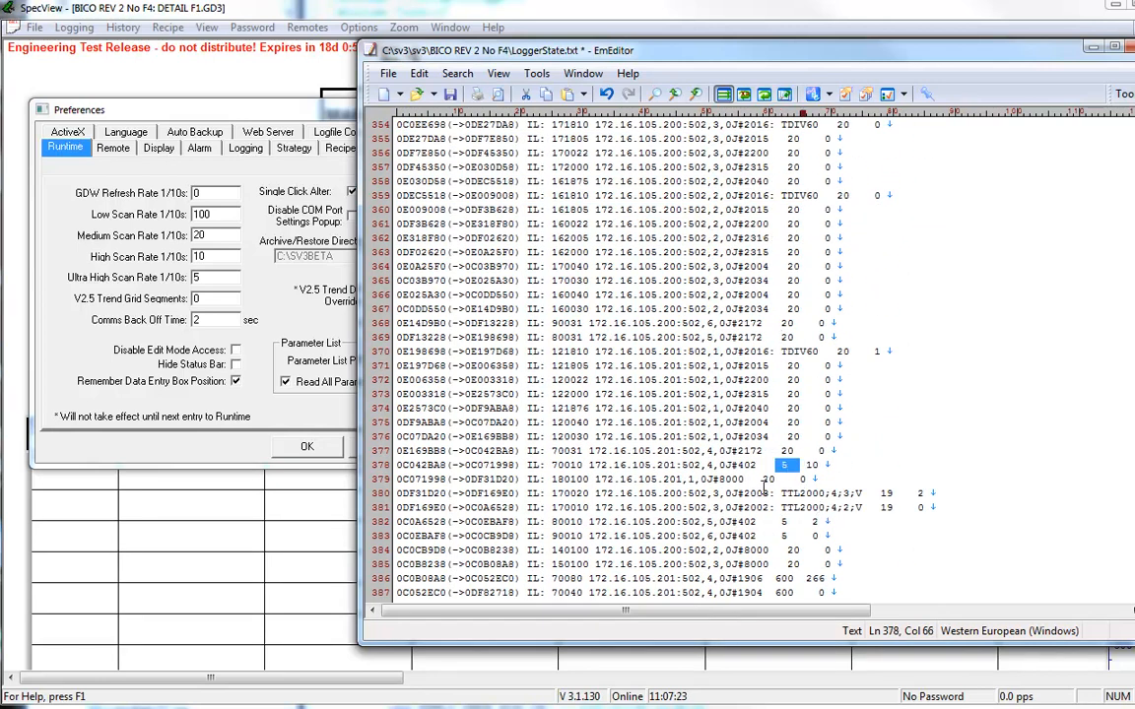
{"action": "mouse_move", "coordinate": [779, 523]}
{"action": "left_mouse_down"}
{"action": "mouse_move", "coordinate": [767, 522]}
{"action": "mouse_move", "coordinate": [785, 523]}
{"action": "mouse_move", "coordinate": [789, 540]}
{"action": "left_mouse_up"}
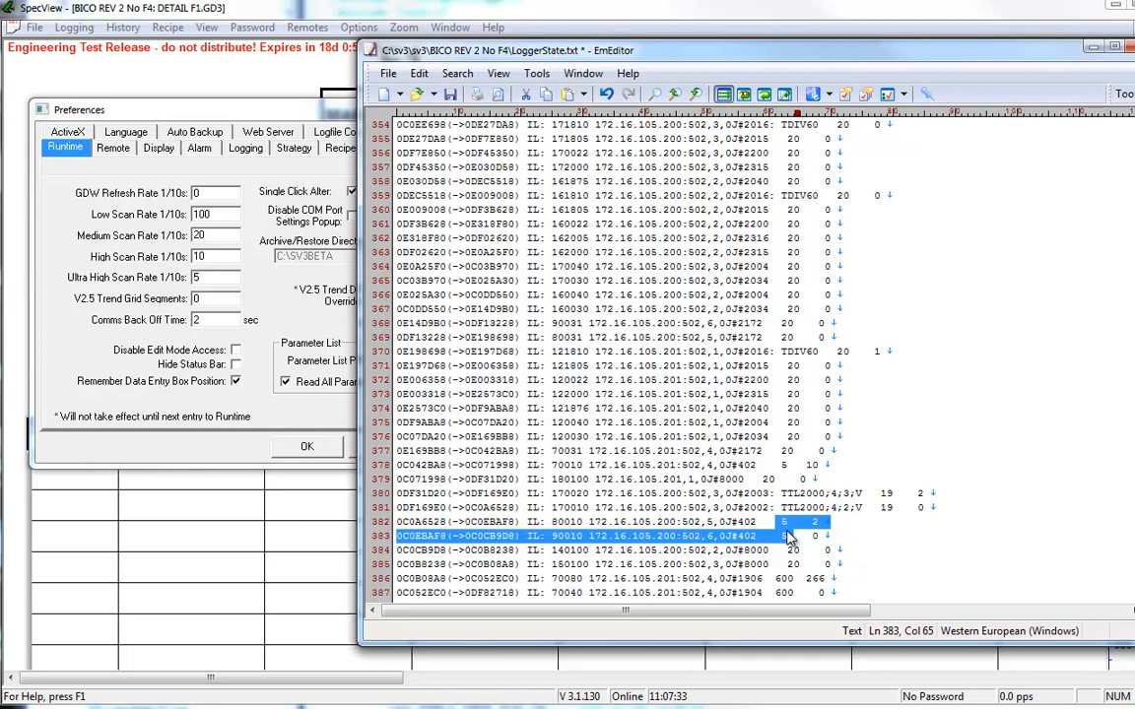
Step: Review the span of interval list entries from line 349 down to line 381
{"action": "scroll", "coordinate": [789, 535], "scroll_direction": "up", "scroll_amount": 3}
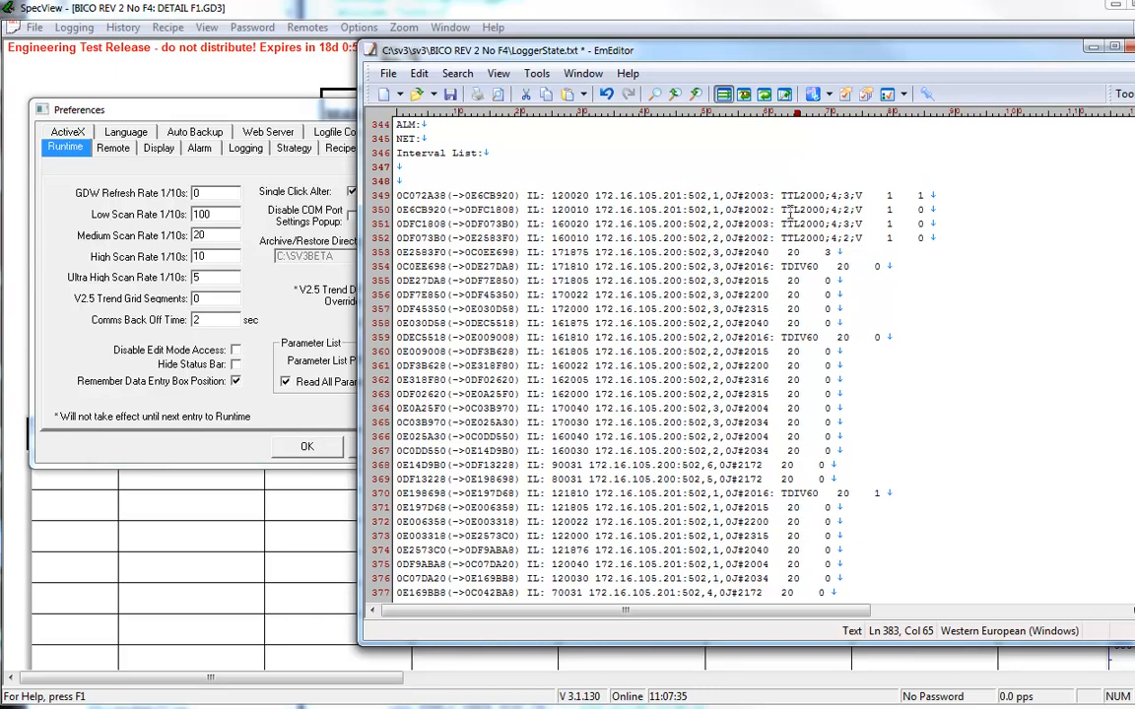
{"action": "left_click_drag", "start_coordinate": [789, 194], "coordinate": [808, 496]}
{"action": "scroll", "coordinate": [779, 118], "scroll_direction": "up", "scroll_amount": 3}
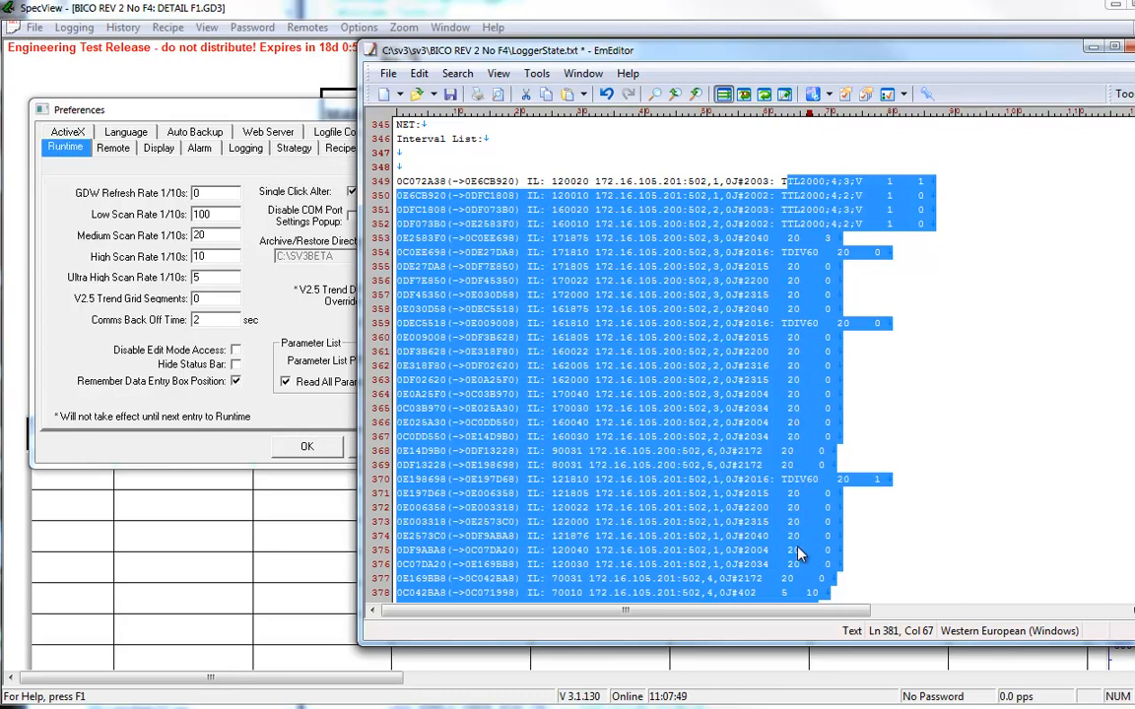
{"action": "scroll", "coordinate": [789, 551], "scroll_direction": "down", "scroll_amount": 3}
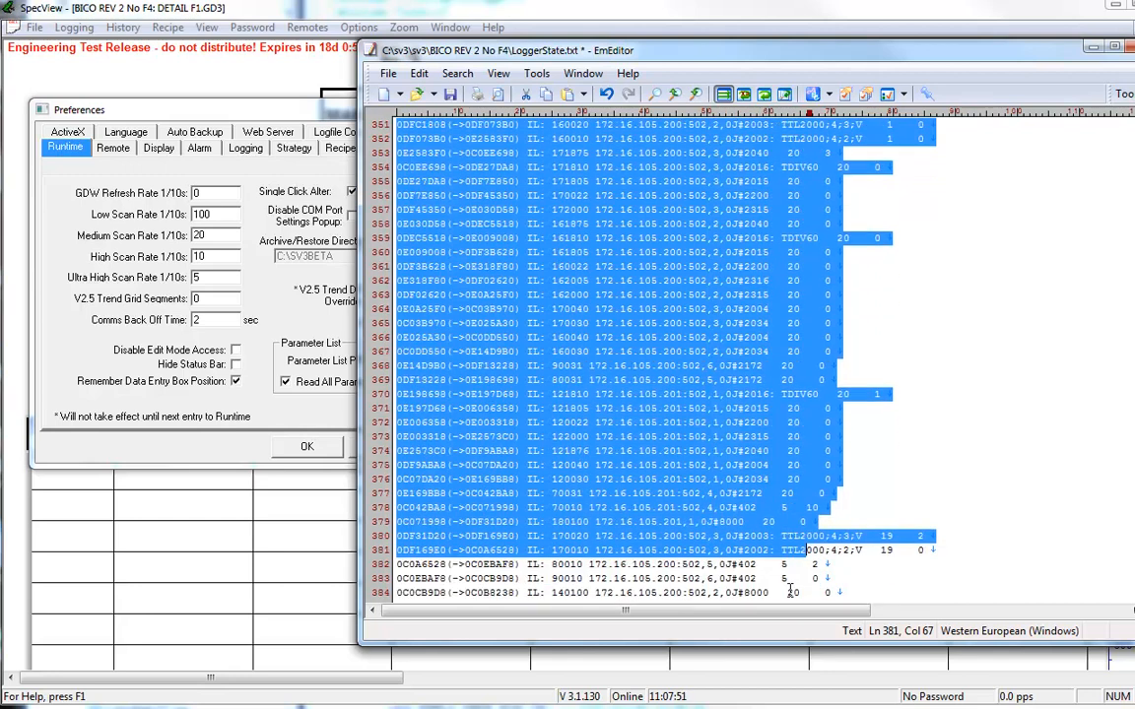
Step: Examine the interval value of the J#402 entry on line 382
{"action": "double_click", "coordinate": [785, 536]}
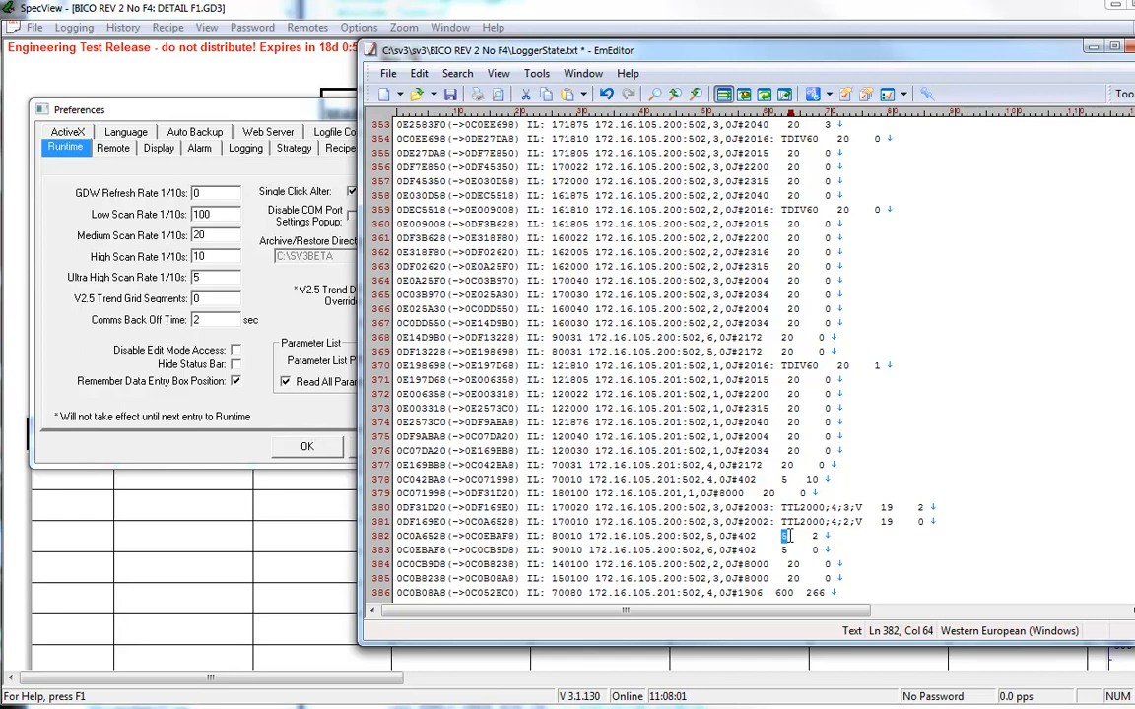
{"action": "left_click", "coordinate": [796, 536]}
{"action": "left_click", "coordinate": [781, 536], "text": "shift"}
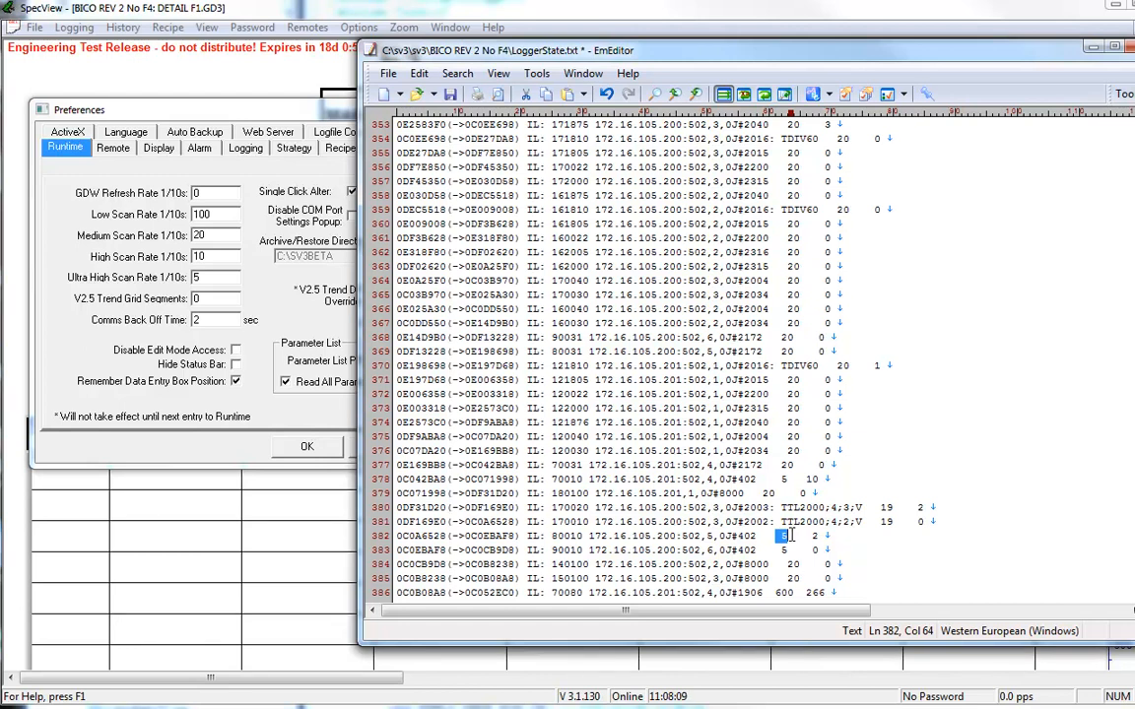
Step: Identify the variable ID of the J#402 entry on line 382 by selecting it
{"action": "left_click", "coordinate": [810, 316]}
{"action": "scroll", "coordinate": [810, 323], "scroll_direction": "down", "scroll_amount": 2}
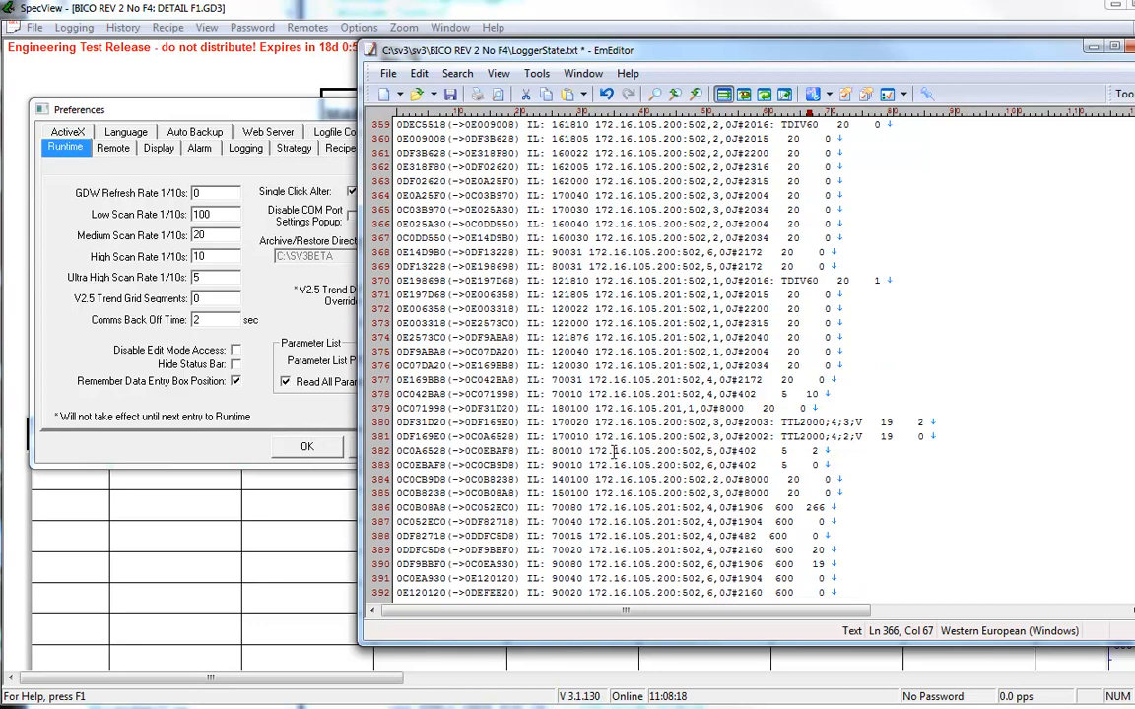
{"action": "left_click_drag", "start_coordinate": [582, 451], "coordinate": [553, 451]}
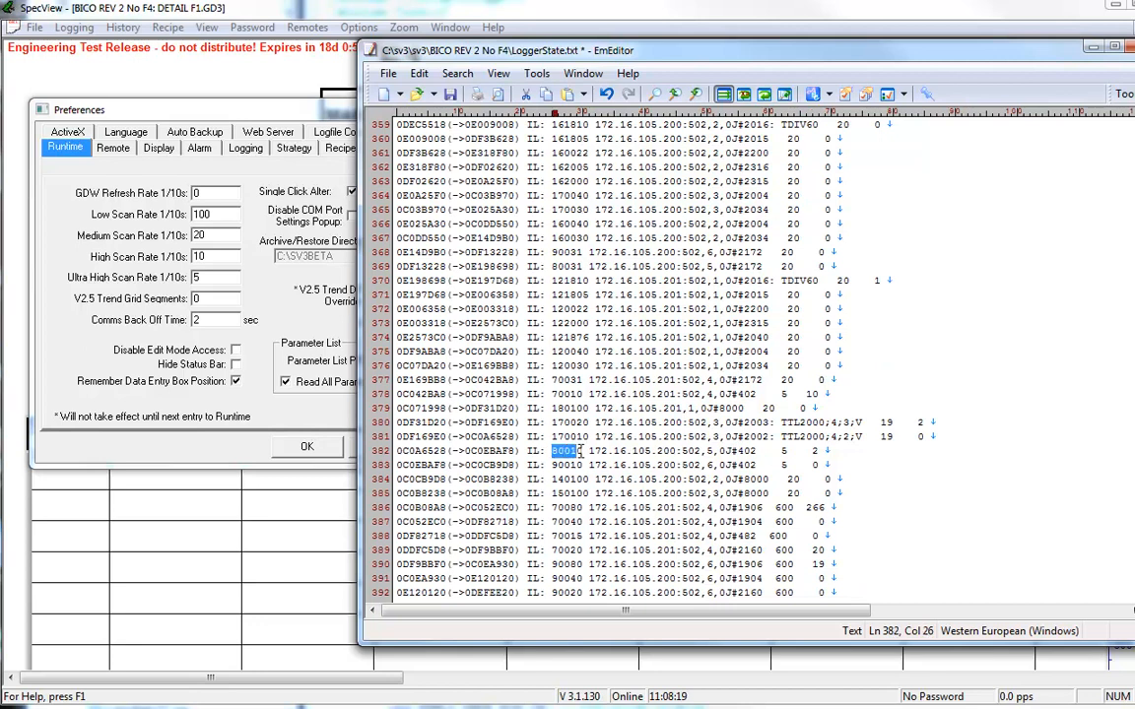
{"action": "double_click", "coordinate": [584, 452]}
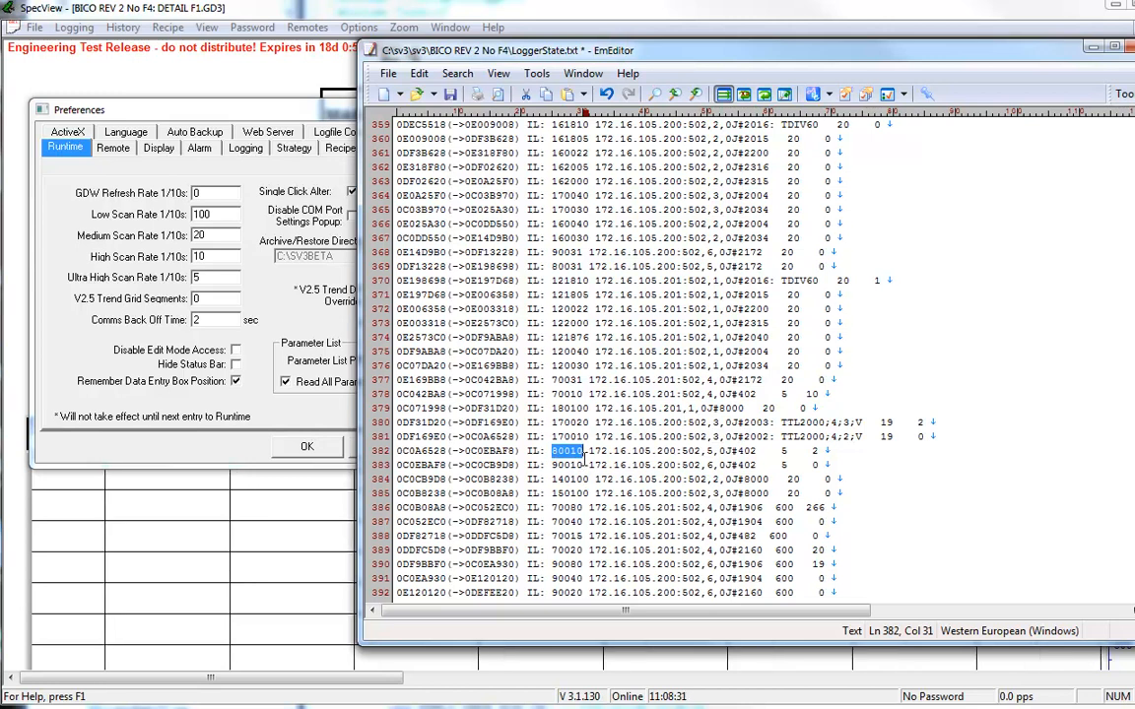
Step: Close the Preferences dialog in SpecView and switch the project to Edit Mode, going offline
{"action": "left_click", "coordinate": [237, 454]}
{"action": "left_click", "coordinate": [380, 448]}
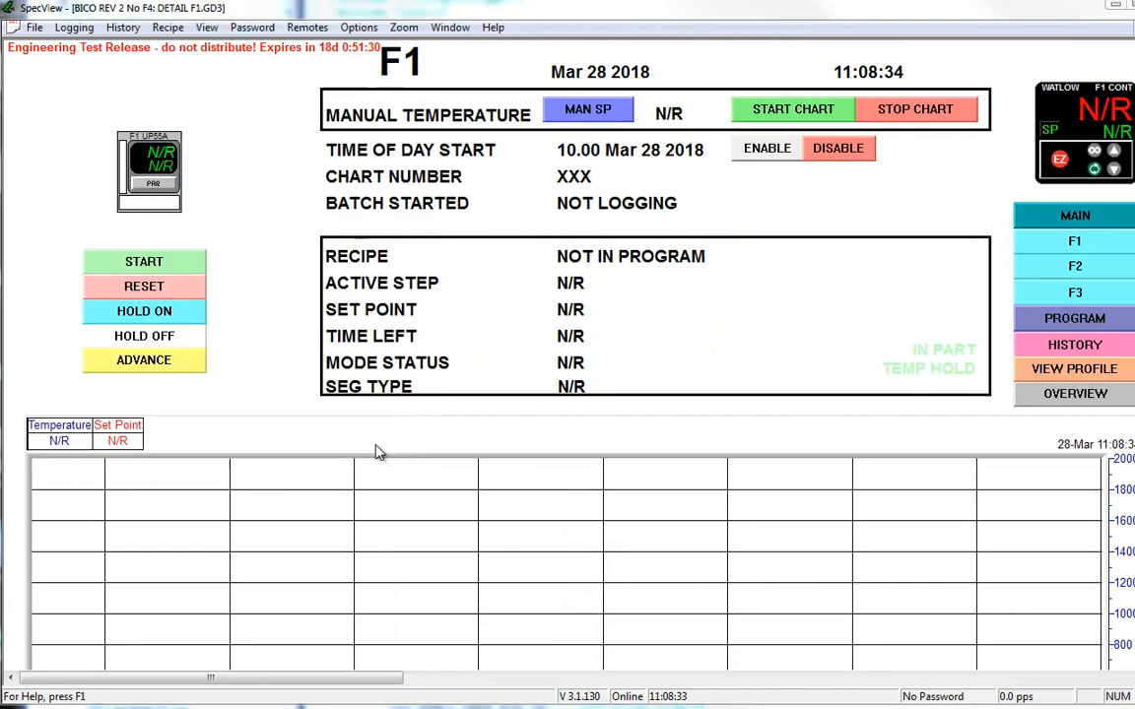
{"action": "left_click", "coordinate": [15, 27]}
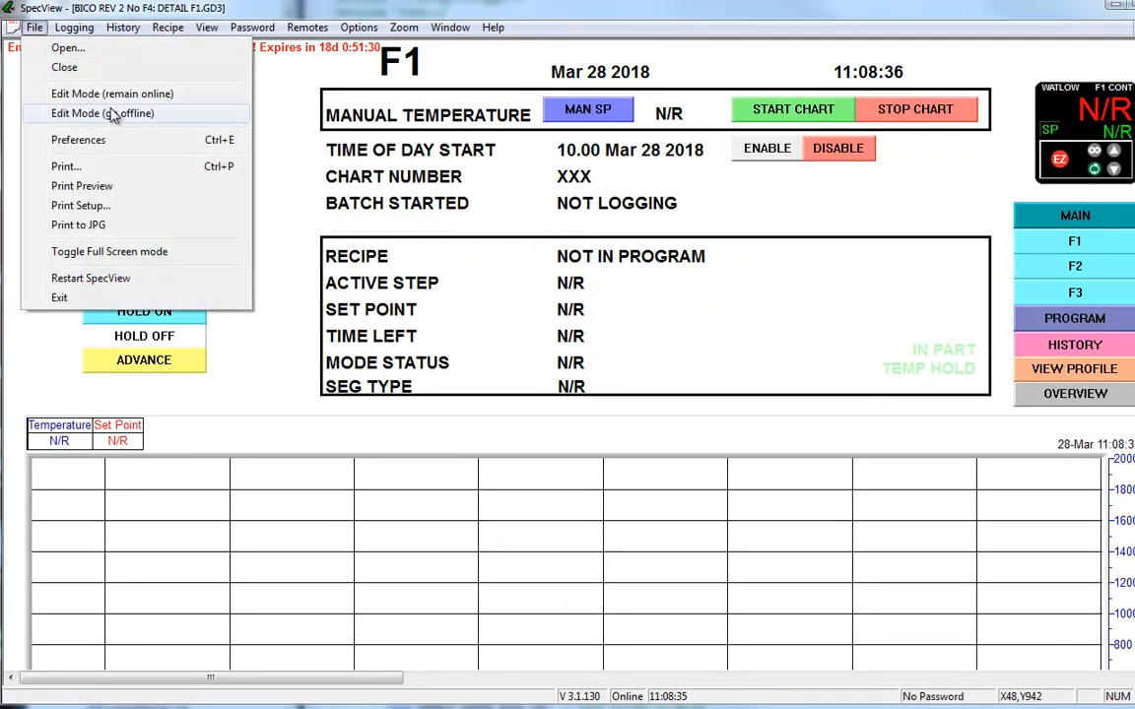
{"action": "left_click", "coordinate": [112, 113]}
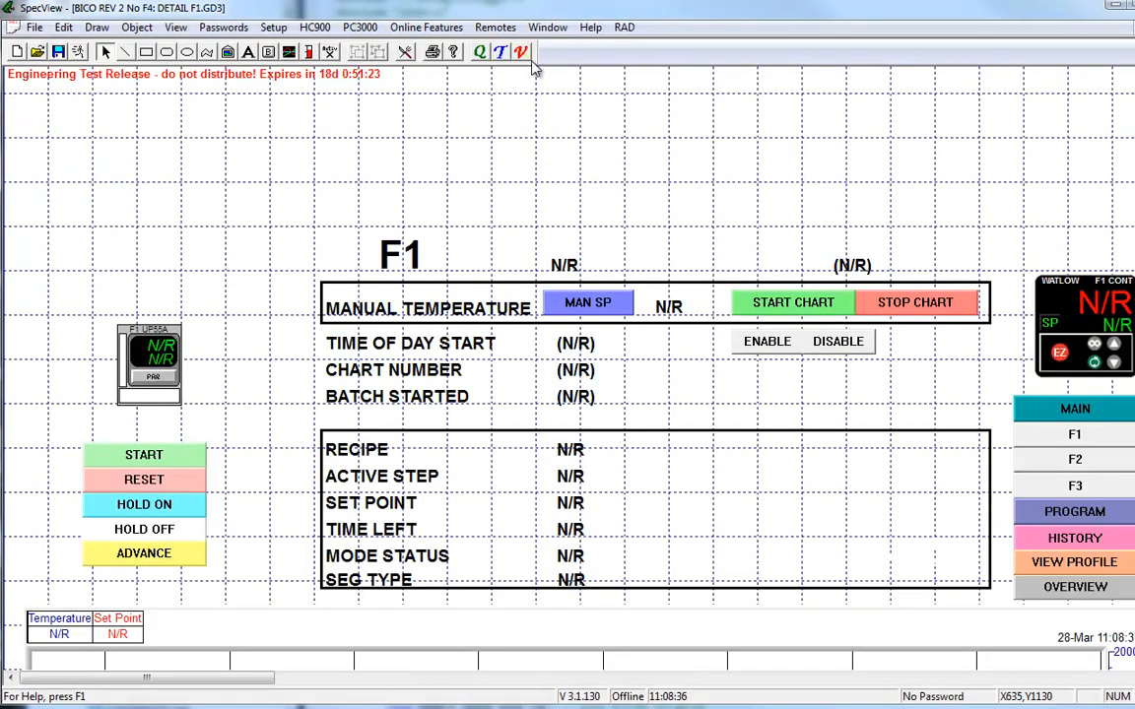
Step: Search the project's Variables List for the variable with ID 80010
{"action": "left_click", "coordinate": [522, 52]}
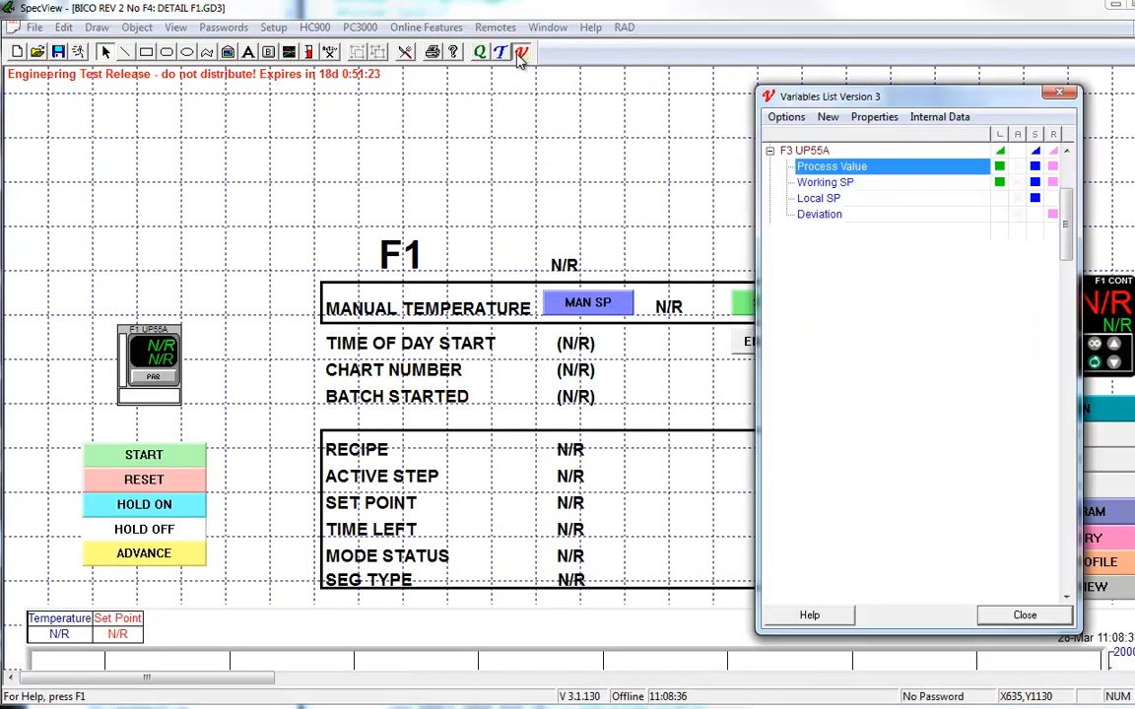
{"action": "left_click", "coordinate": [771, 151]}
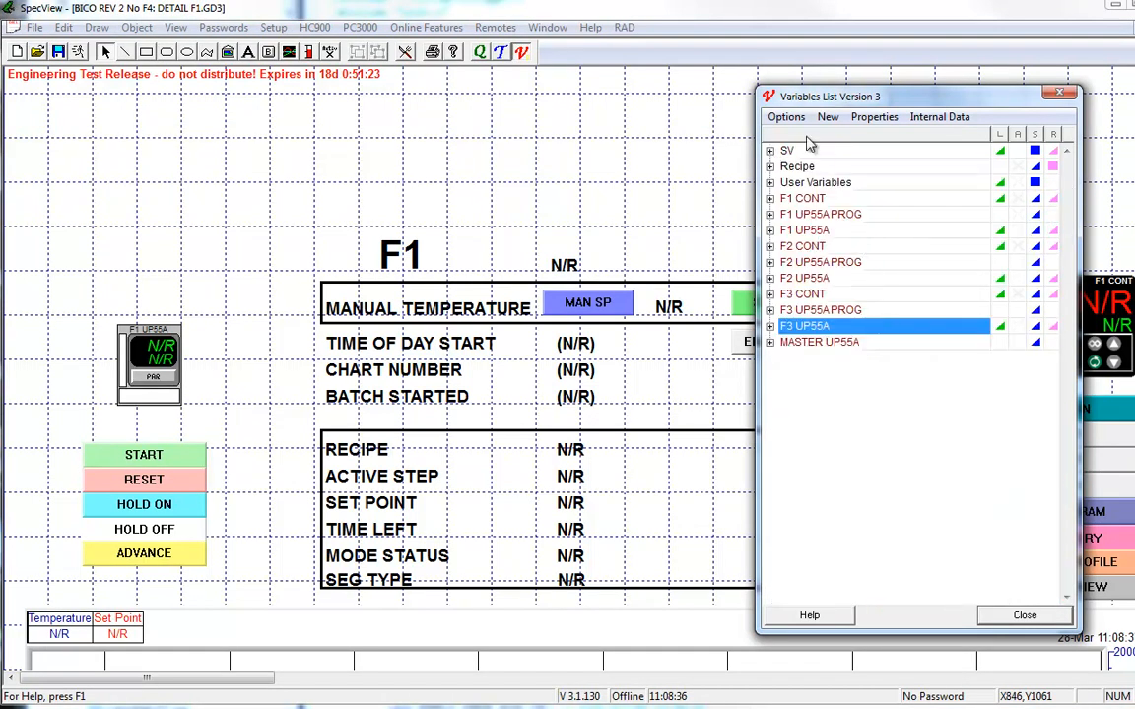
{"action": "left_click", "coordinate": [785, 118]}
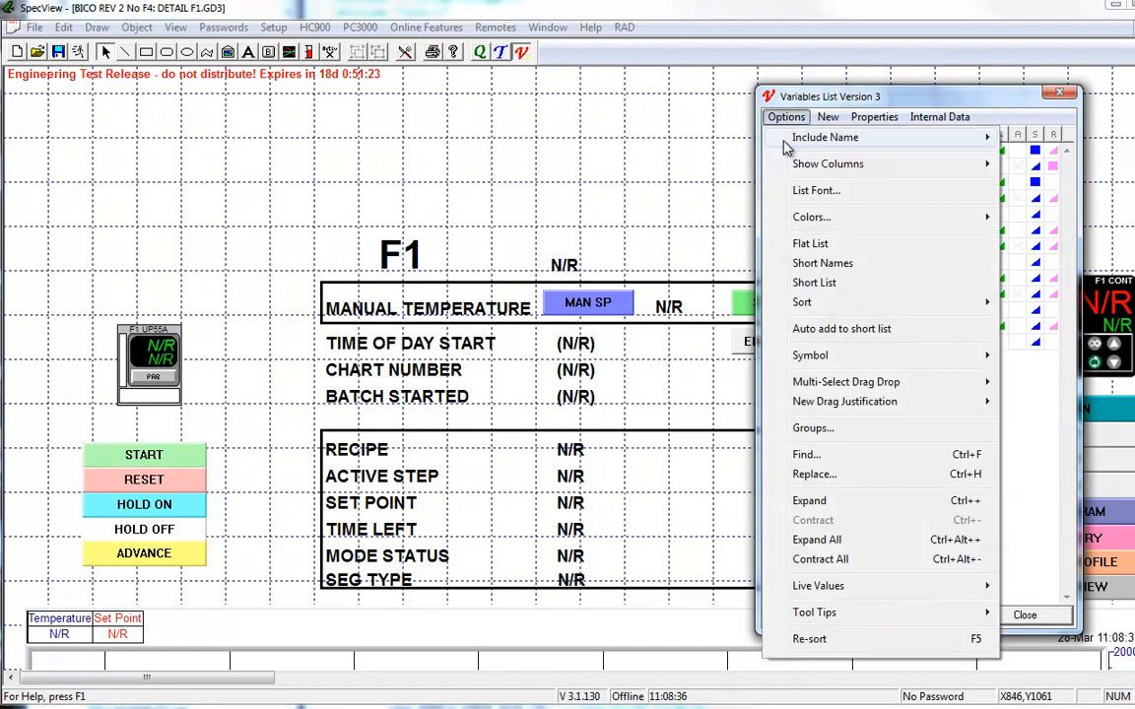
{"action": "left_click", "coordinate": [806, 455]}
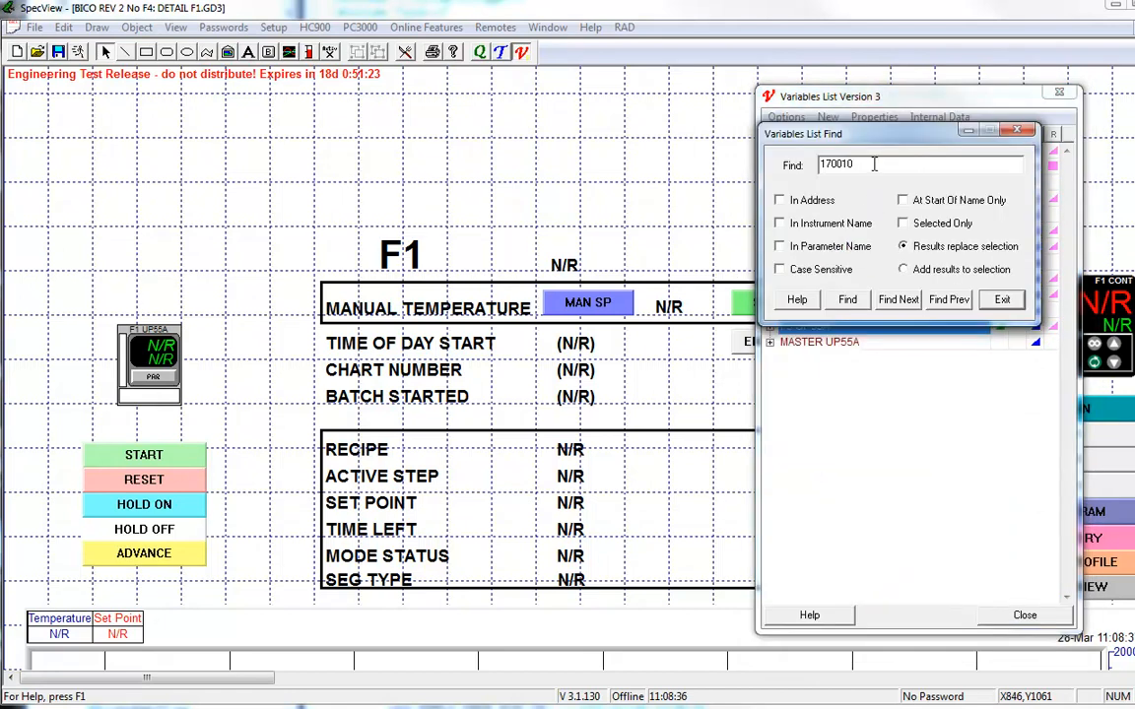
{"action": "type", "text": "8"}
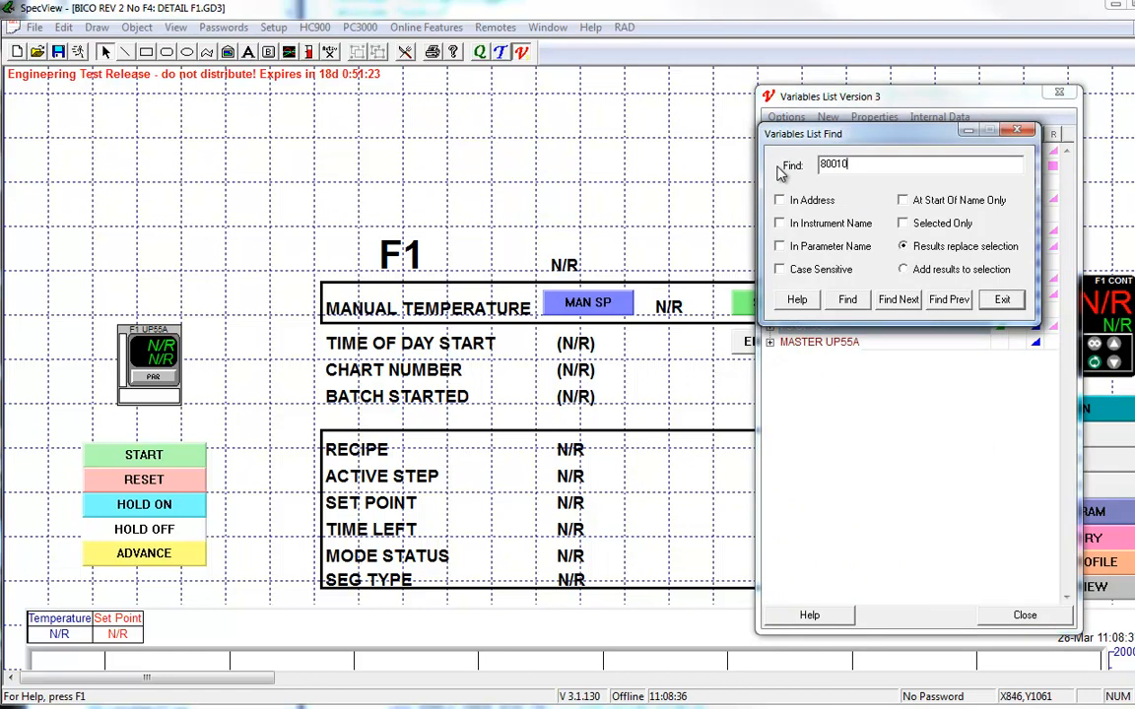
{"action": "left_click", "coordinate": [848, 300]}
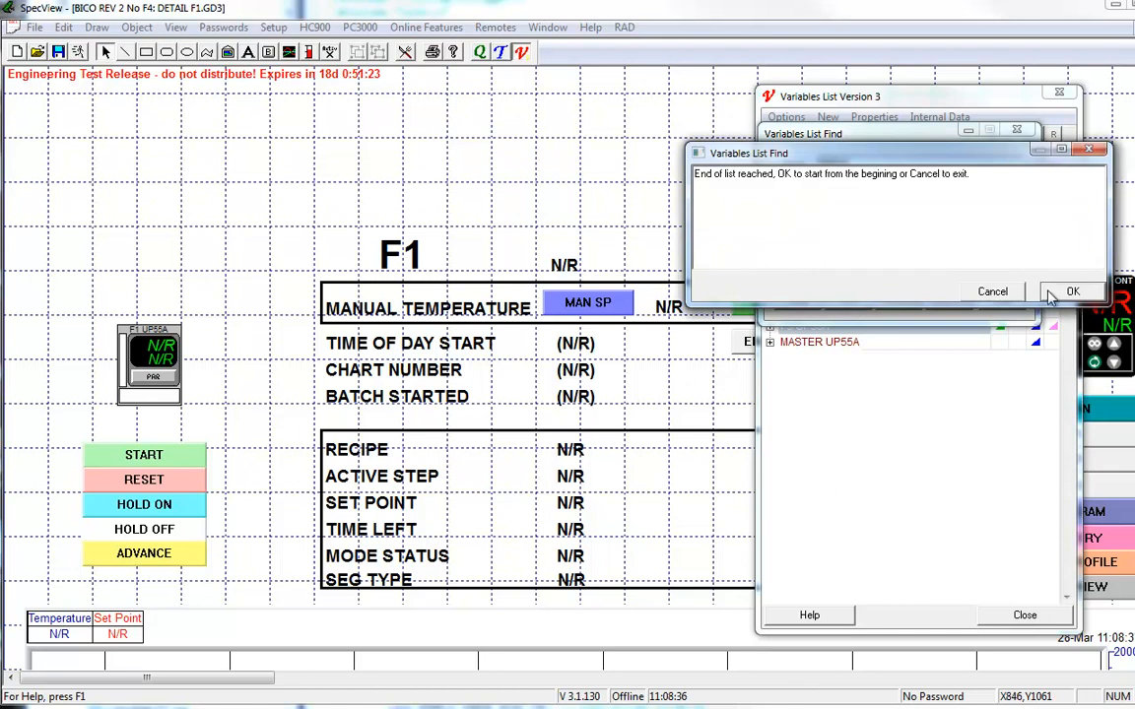
{"action": "left_click", "coordinate": [992, 292]}
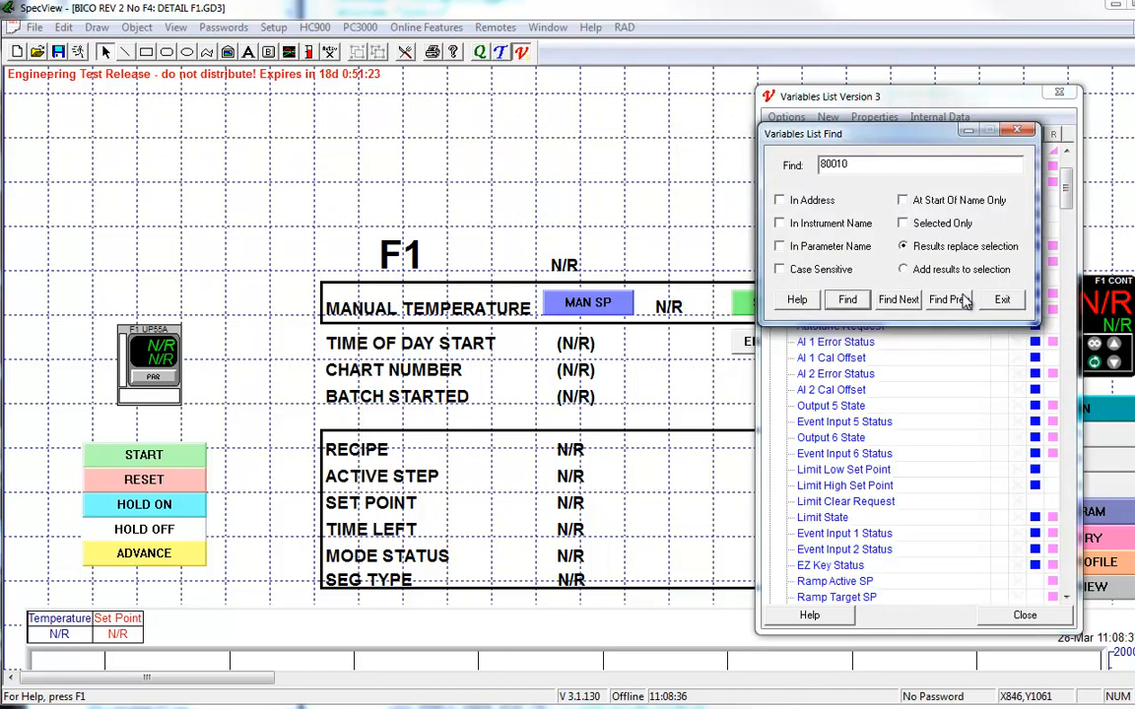
{"action": "left_click", "coordinate": [1002, 300]}
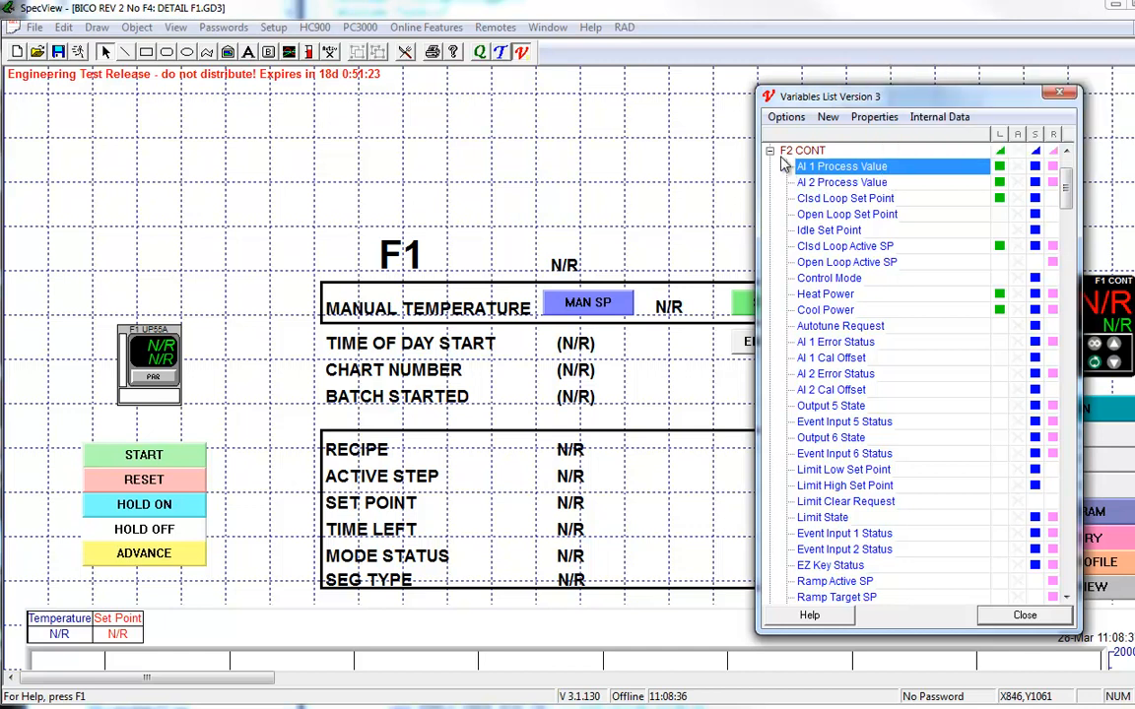
Step: Check the instrument and parameter name of the found variable, and collapse the F2 CONT group
{"action": "mouse_move", "coordinate": [788, 162]}
{"action": "mouse_move", "coordinate": [886, 173]}
{"action": "left_click", "coordinate": [770, 150]}
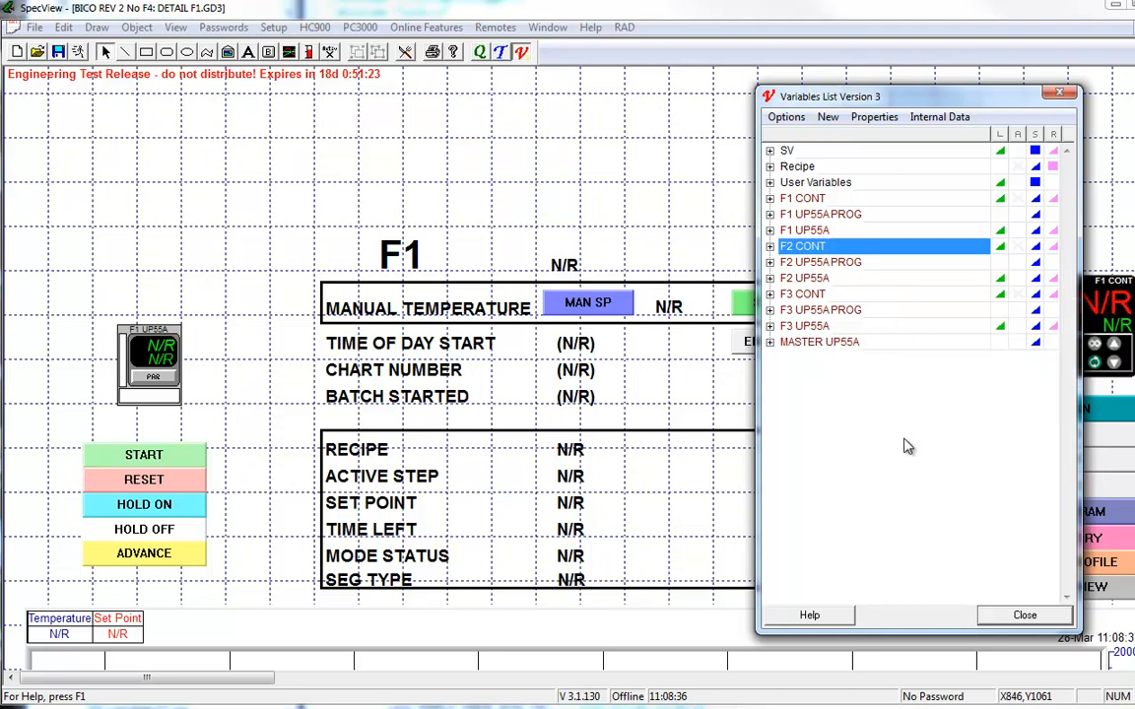
Step: Switch to EmEditor and compare the intervals of the TTL2000 entries on lines 349 to 352 with the entries below
{"action": "key", "text": "alt+Tab"}
{"action": "left_click", "coordinate": [785, 380]}
{"action": "scroll", "coordinate": [785, 381], "scroll_direction": "up", "scroll_amount": 5}
{"action": "scroll", "coordinate": [785, 380], "scroll_direction": "up", "scroll_amount": 2}
{"action": "left_click_drag", "start_coordinate": [880, 239], "coordinate": [906, 282]}
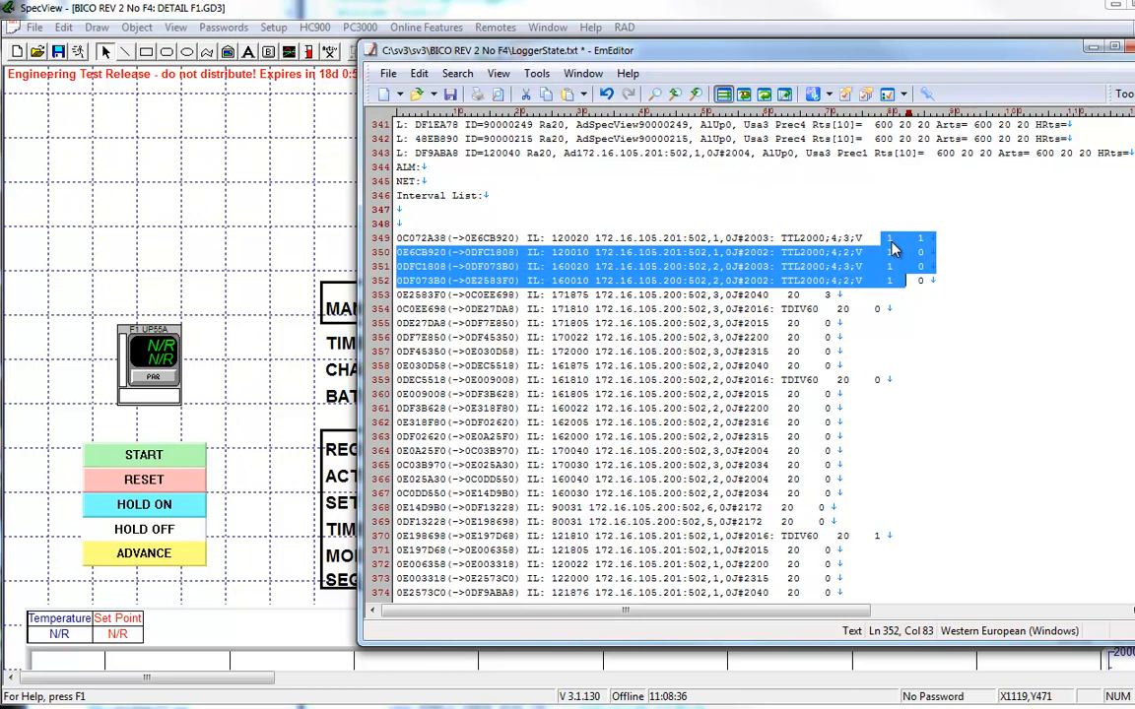
{"action": "left_click", "coordinate": [794, 346]}
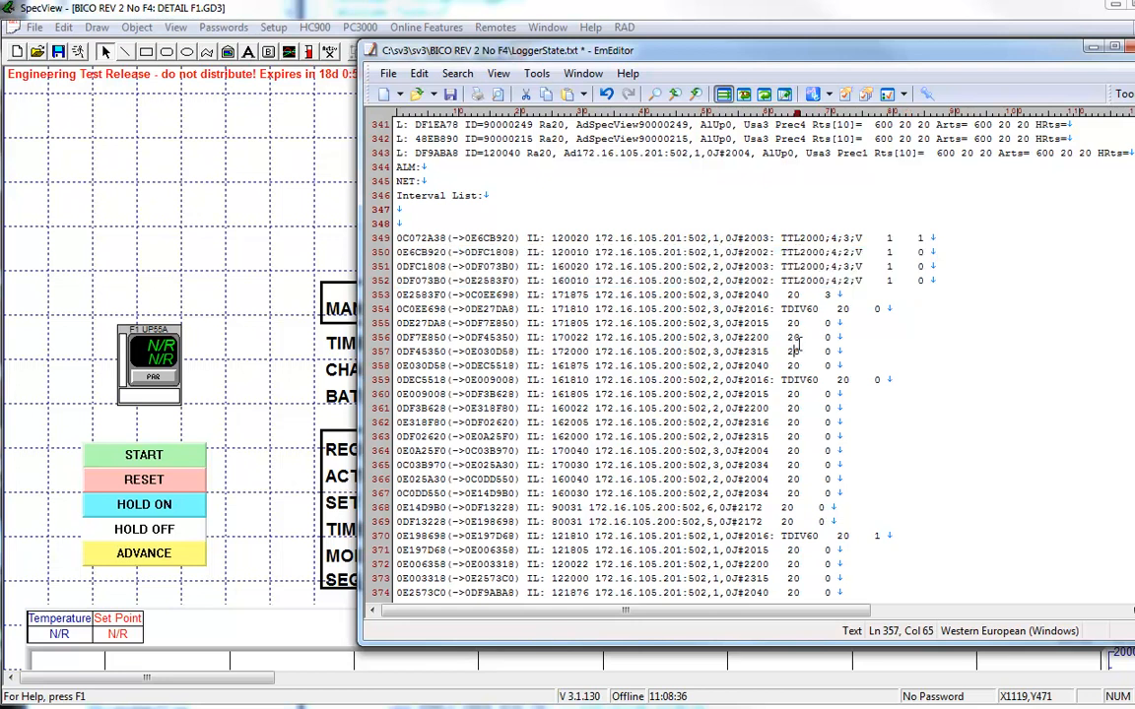
{"action": "left_click_drag", "start_coordinate": [889, 237], "coordinate": [895, 281]}
Step: Return the SpecView project to online runtime and open the trend chart's Chart properties
{"action": "left_click", "coordinate": [264, 208]}
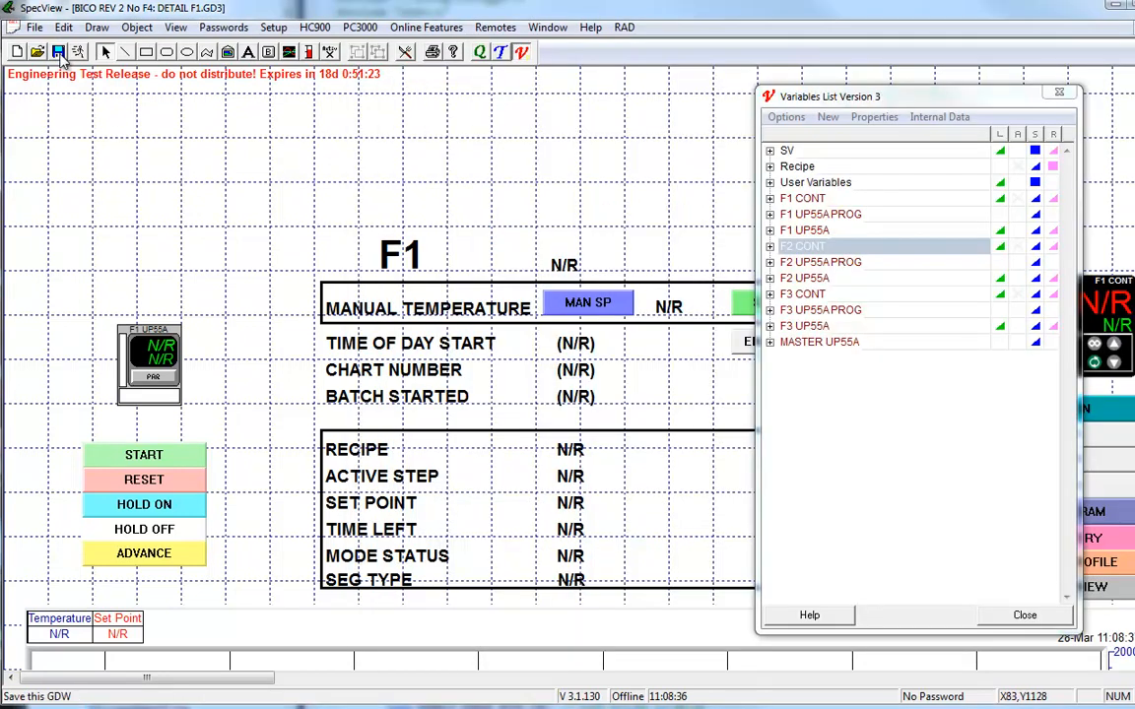
{"action": "left_click", "coordinate": [78, 53]}
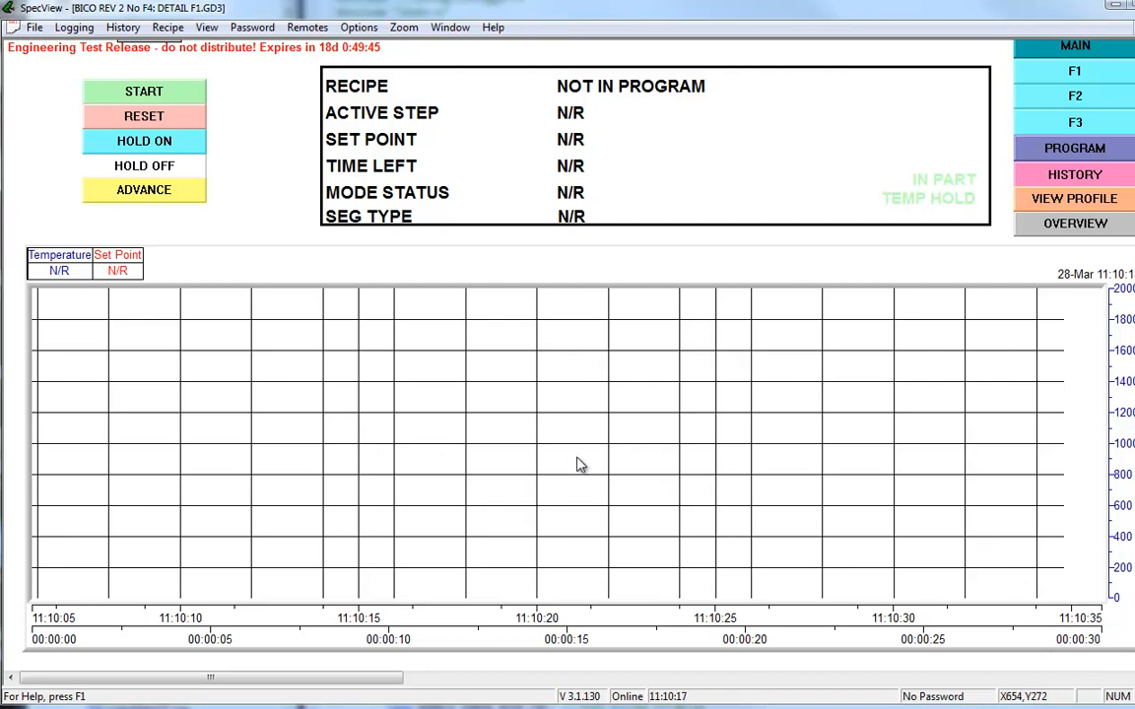
{"action": "right_click", "coordinate": [574, 308]}
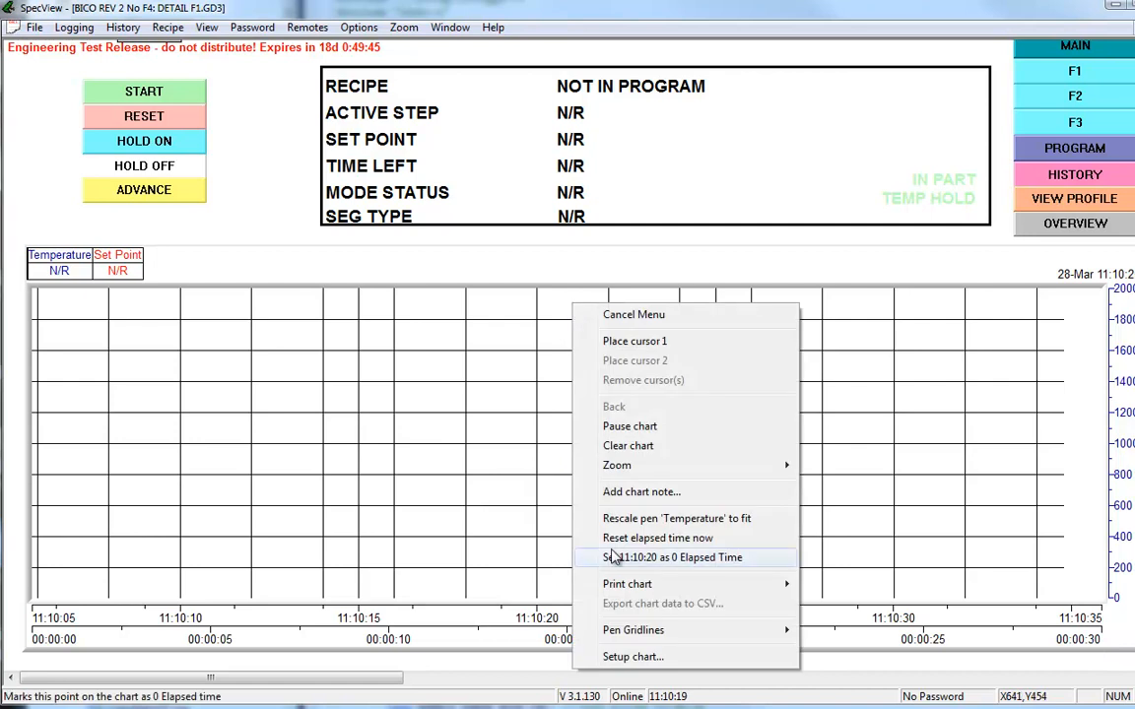
{"action": "left_click", "coordinate": [623, 655]}
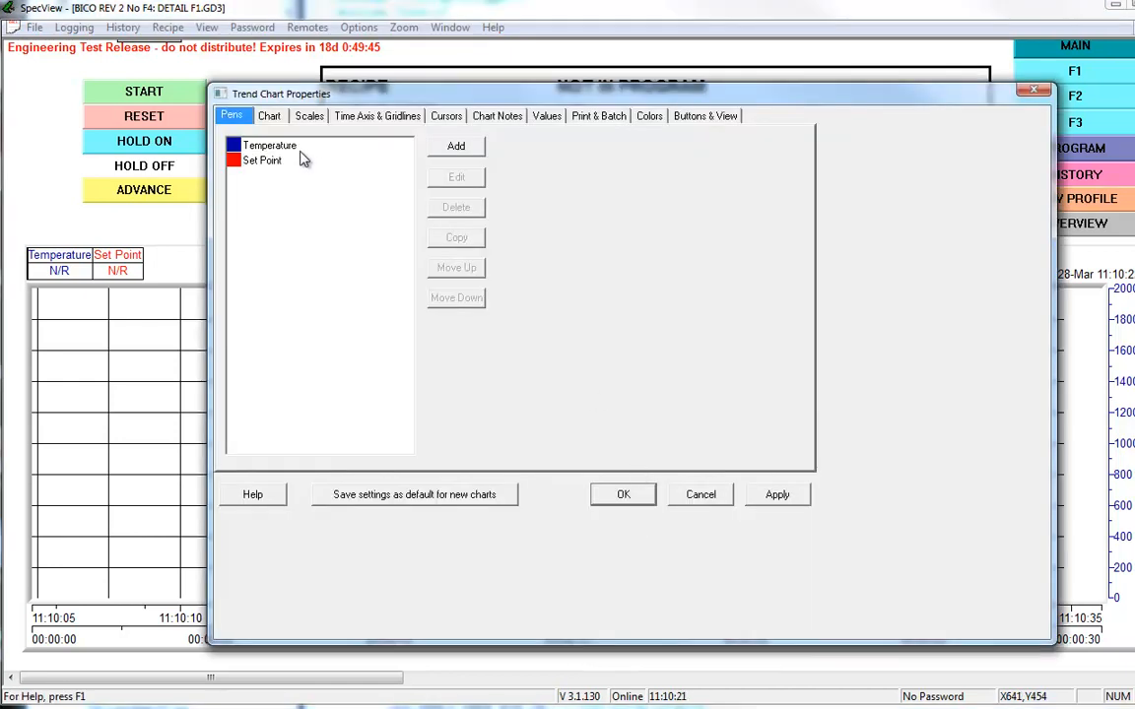
{"action": "left_click", "coordinate": [269, 117]}
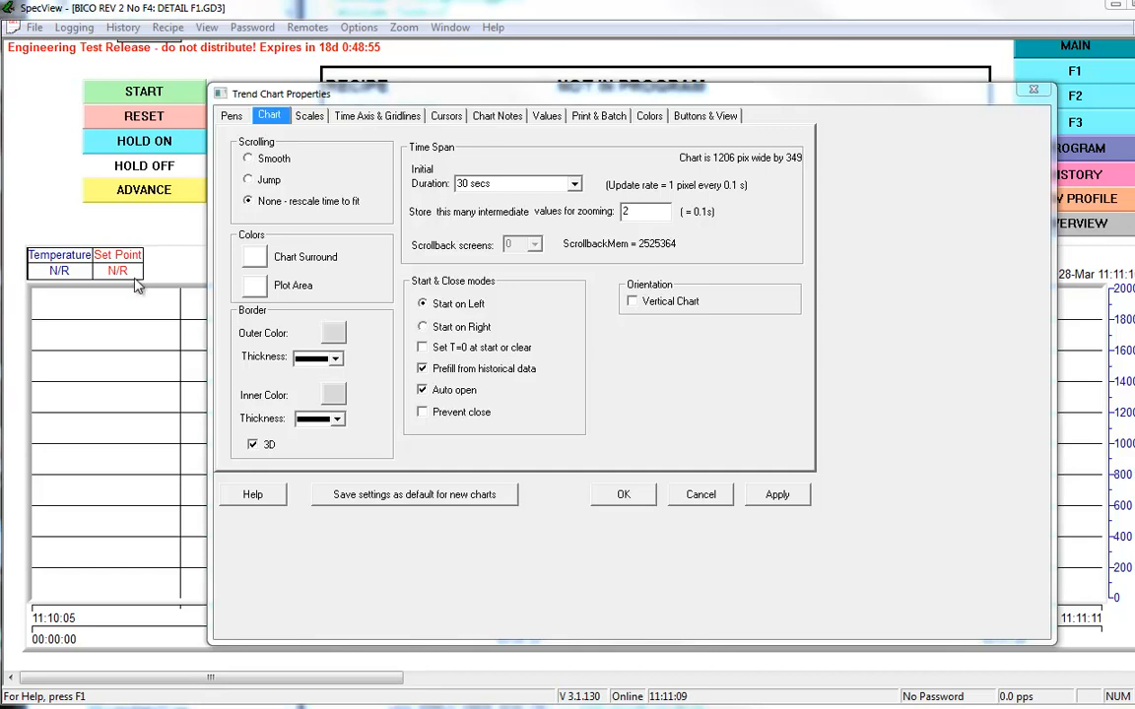
Step: Recheck the interval values on lines 349 to 352 of LoggerState.txt in EmEditor and return to the trend chart properties
{"action": "key", "text": "alt+Tab"}
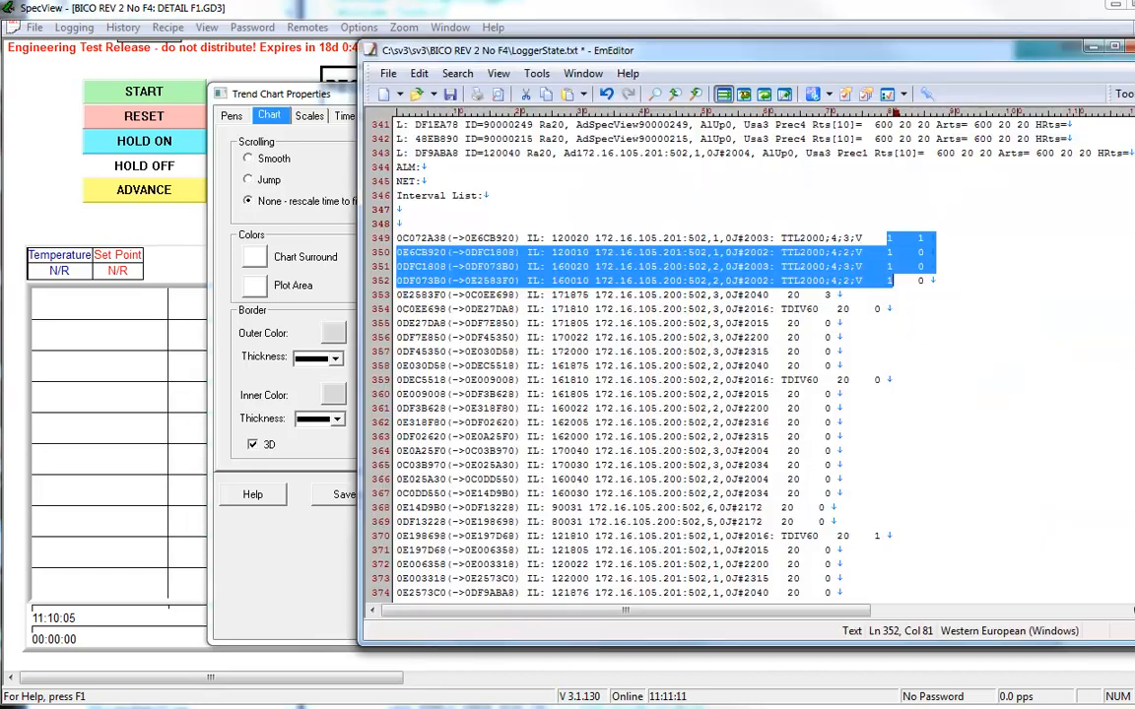
{"action": "left_click", "coordinate": [895, 239]}
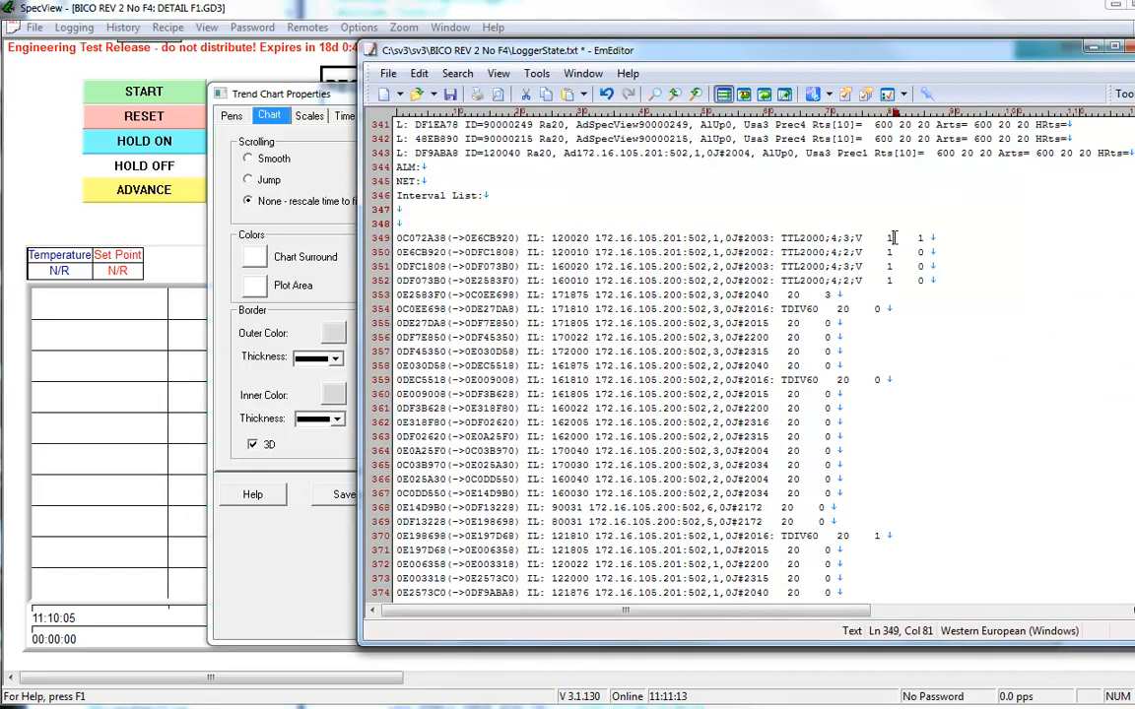
{"action": "left_click_drag", "start_coordinate": [891, 237], "coordinate": [902, 281]}
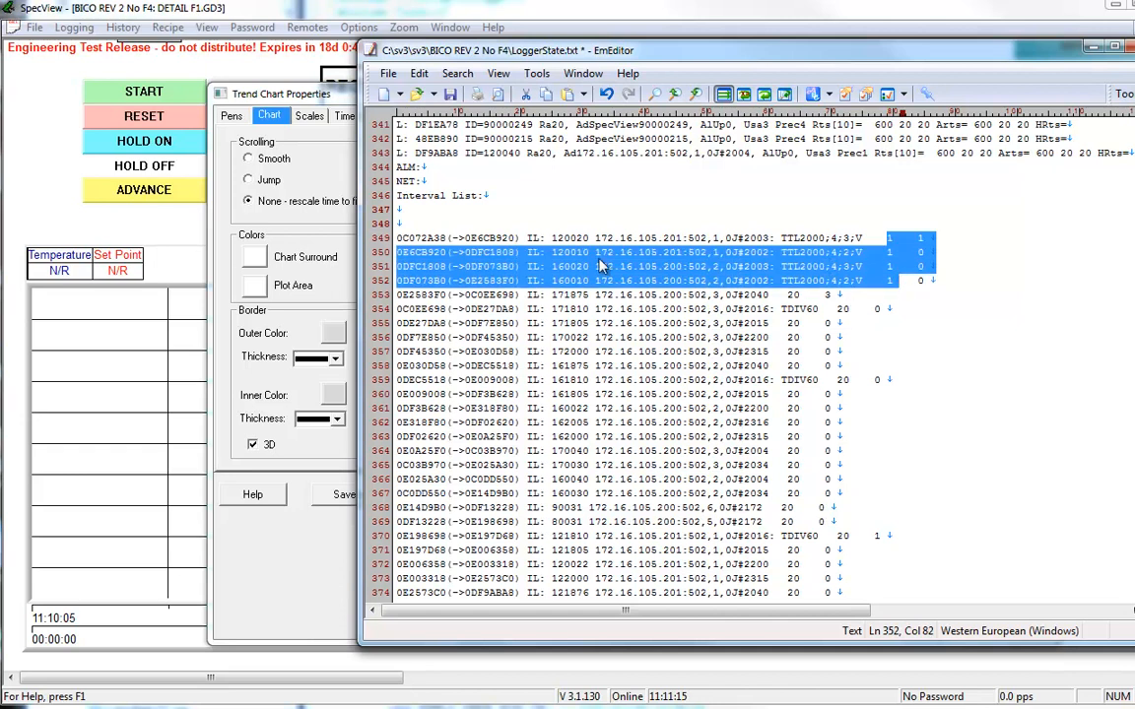
{"action": "left_click", "coordinate": [279, 92]}
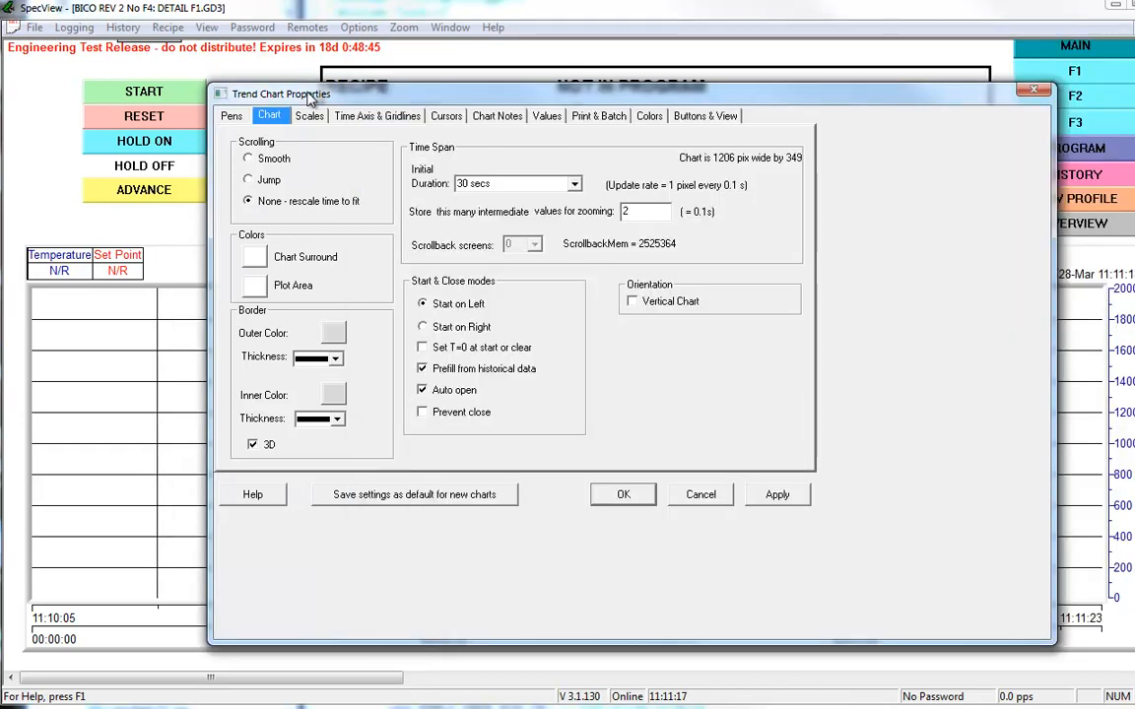
Step: Compare the trend chart's update rates for initial durations of 10 mins, 20 mins and 1 hour, and discard the changes
{"action": "left_click_drag", "start_coordinate": [484, 103], "coordinate": [451, 97]}
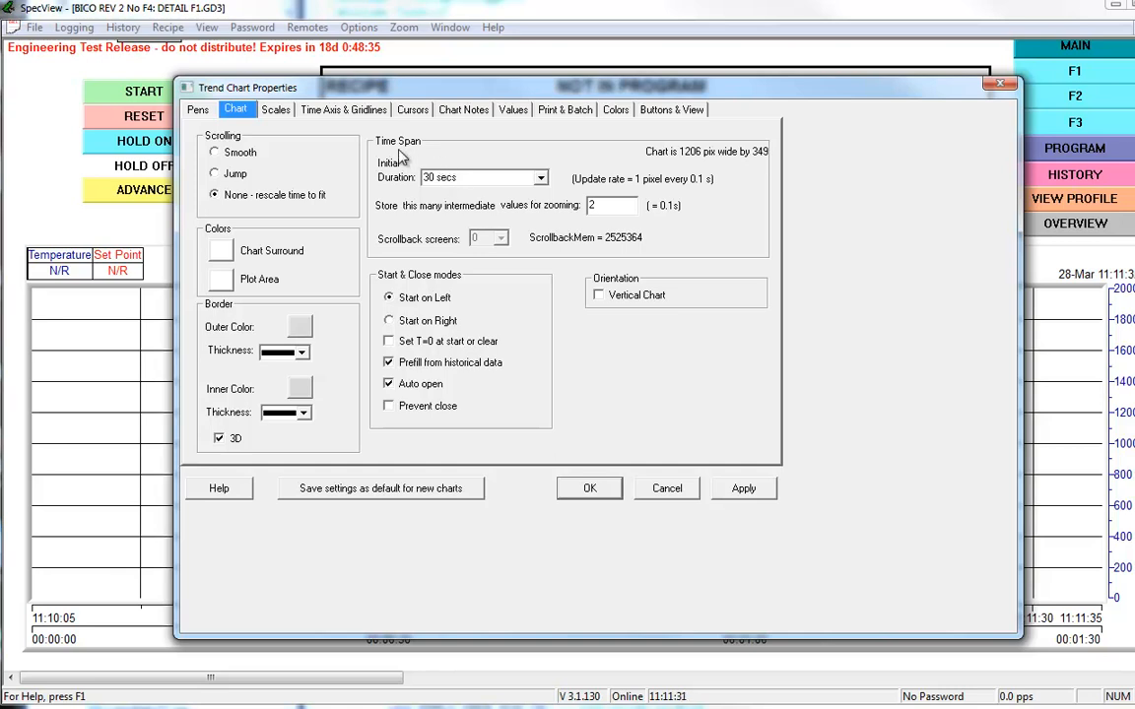
{"action": "left_click", "coordinate": [540, 179]}
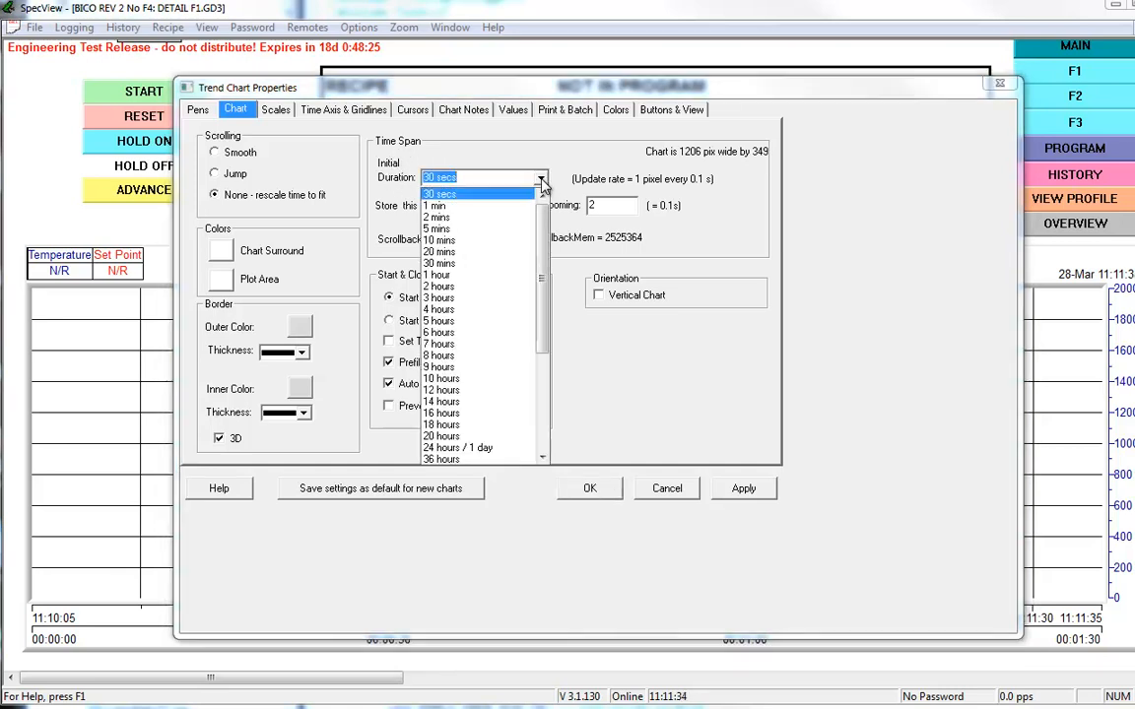
{"action": "left_click", "coordinate": [502, 242]}
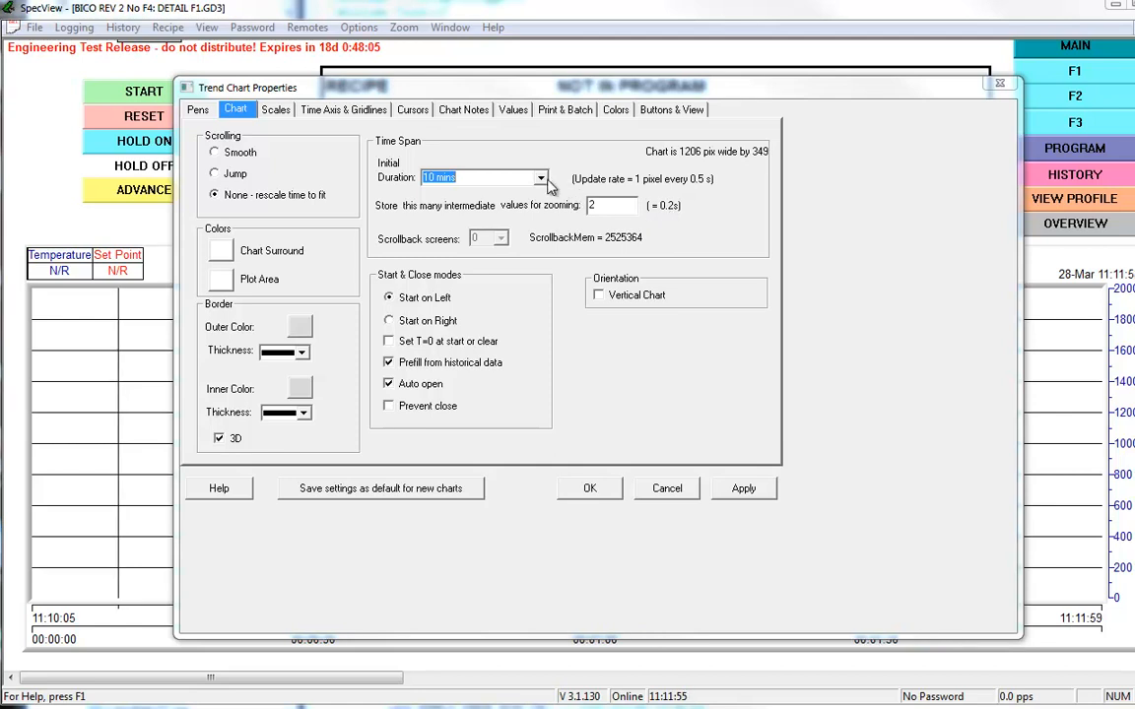
{"action": "left_click", "coordinate": [541, 179]}
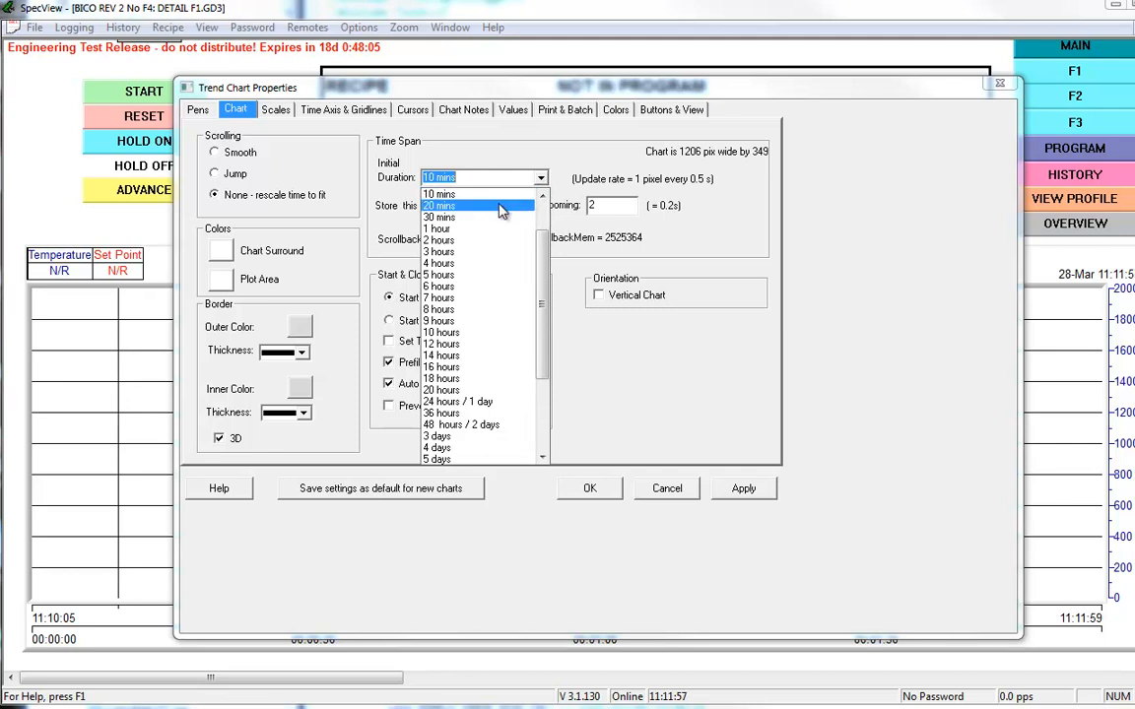
{"action": "left_click", "coordinate": [512, 206]}
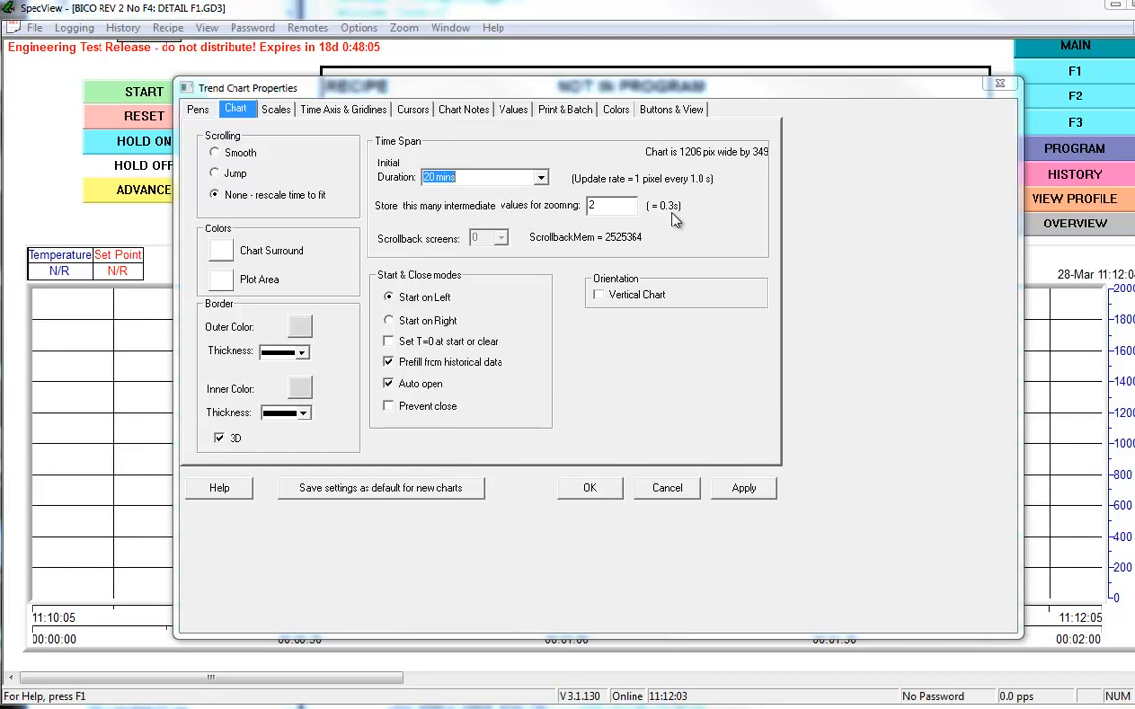
{"action": "left_click", "coordinate": [541, 181]}
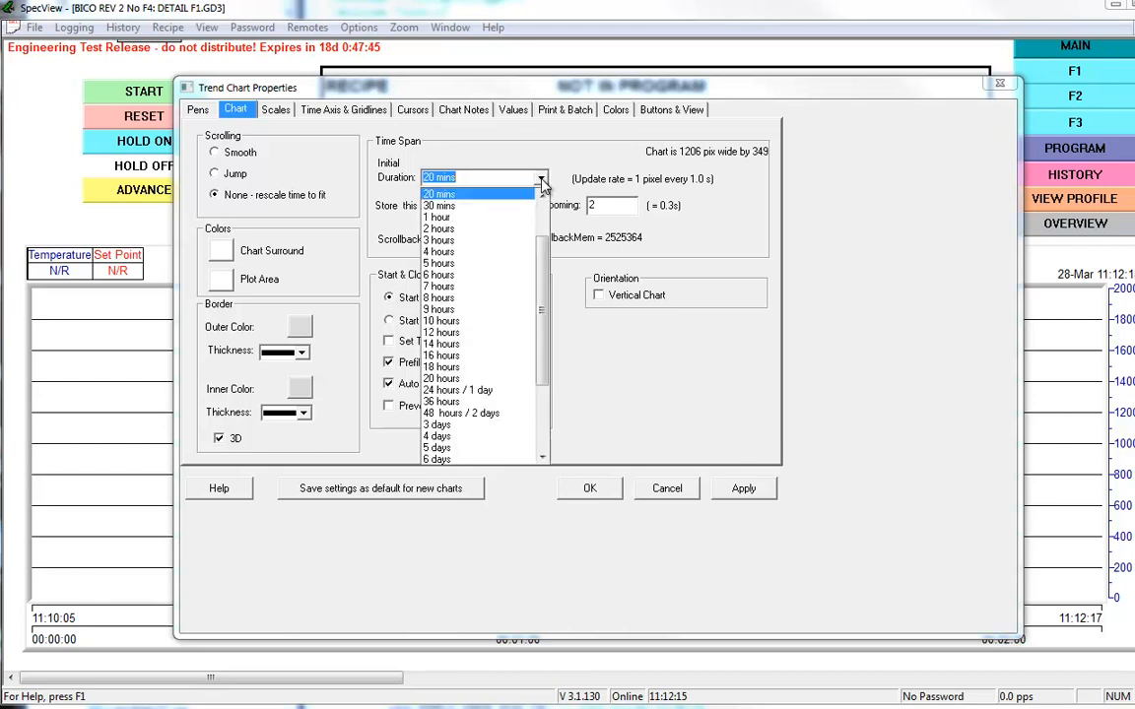
{"action": "left_click", "coordinate": [452, 218]}
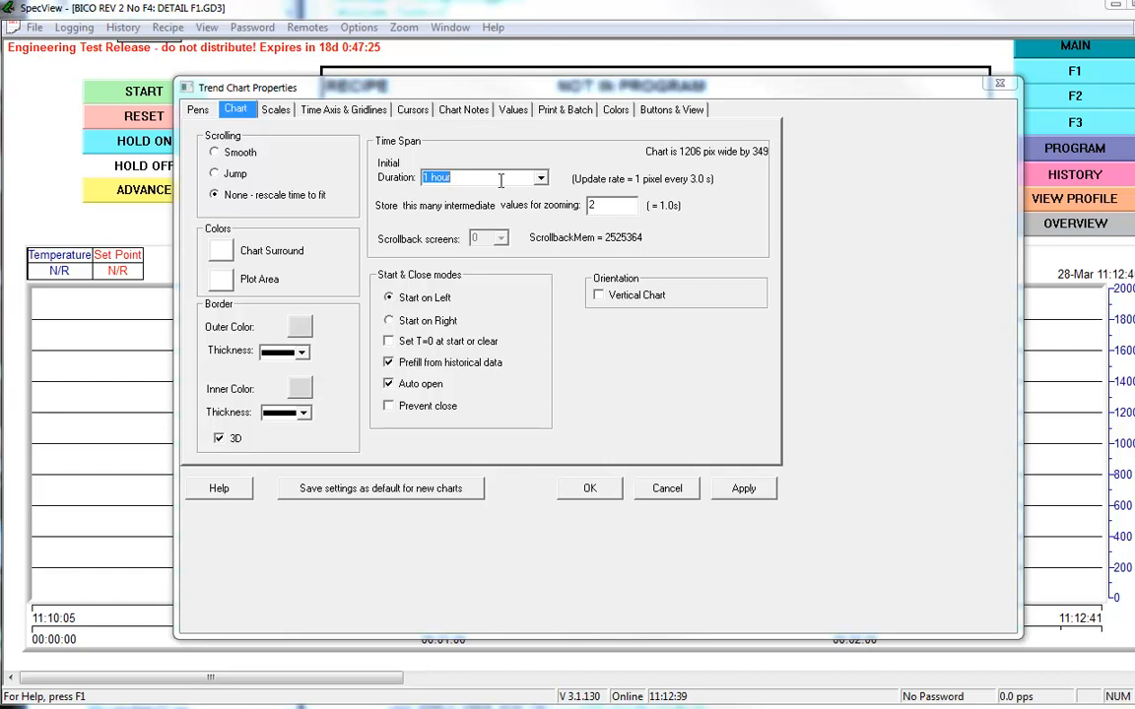
{"action": "left_click", "coordinate": [669, 490]}
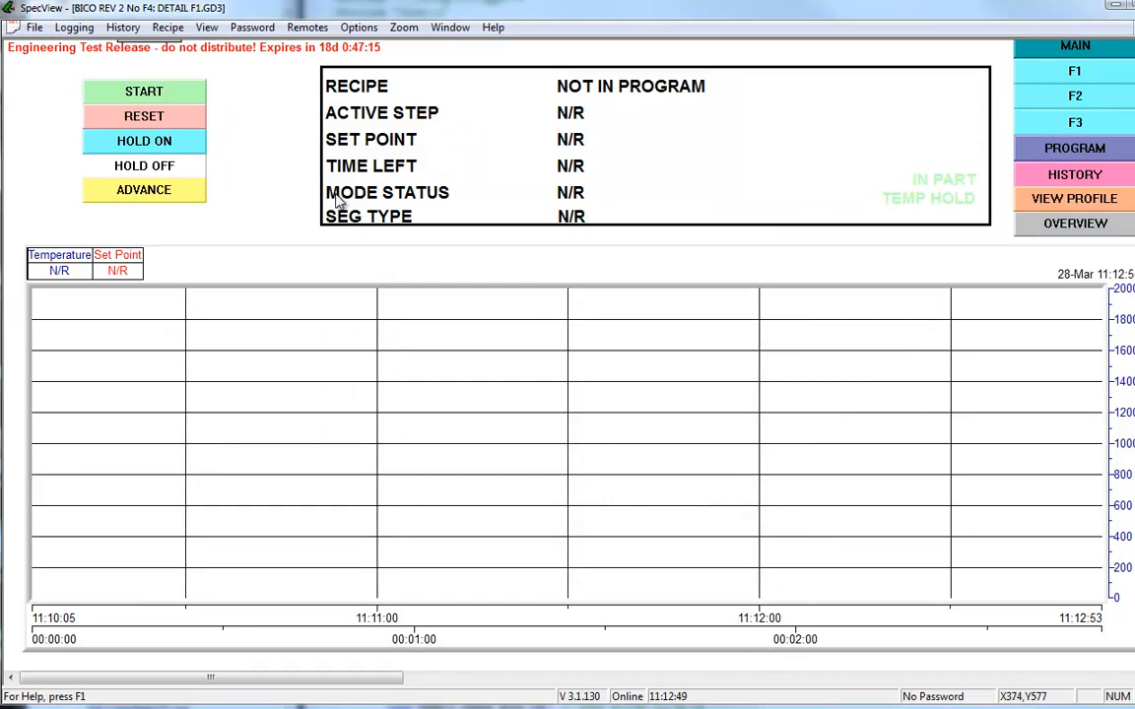
Step: Switch to EmEditor and close LoggerState.txt without saving its changes
{"action": "key", "text": "alt+Tab"}
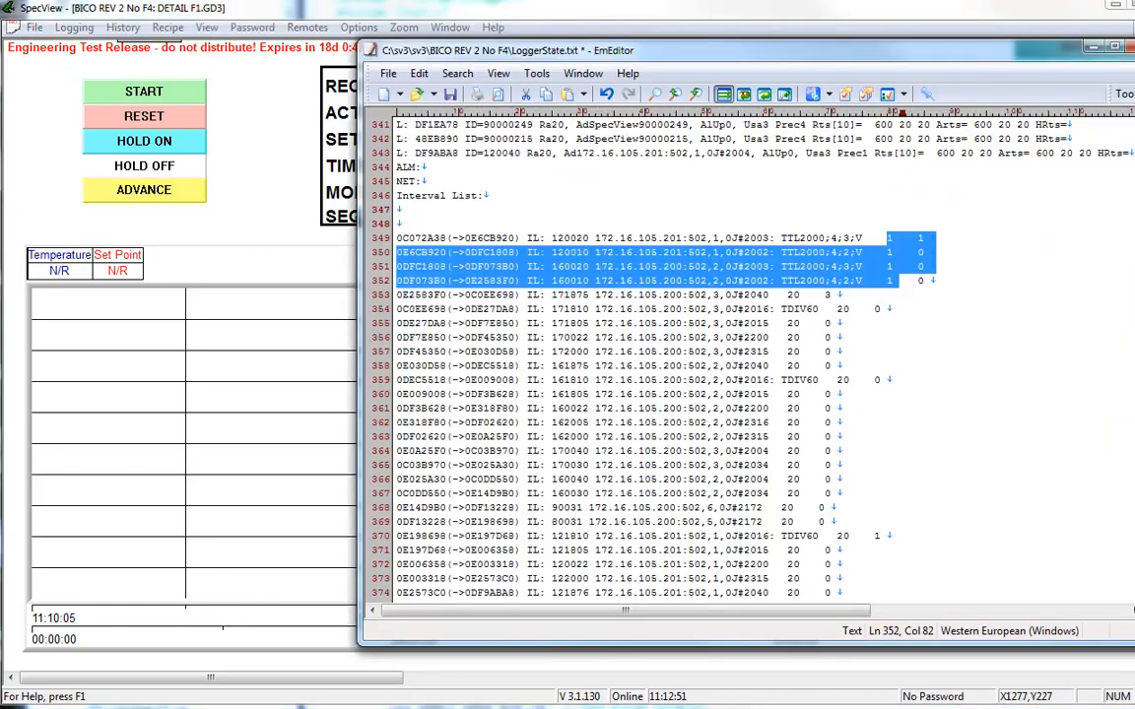
{"action": "key", "text": "alt+F4"}
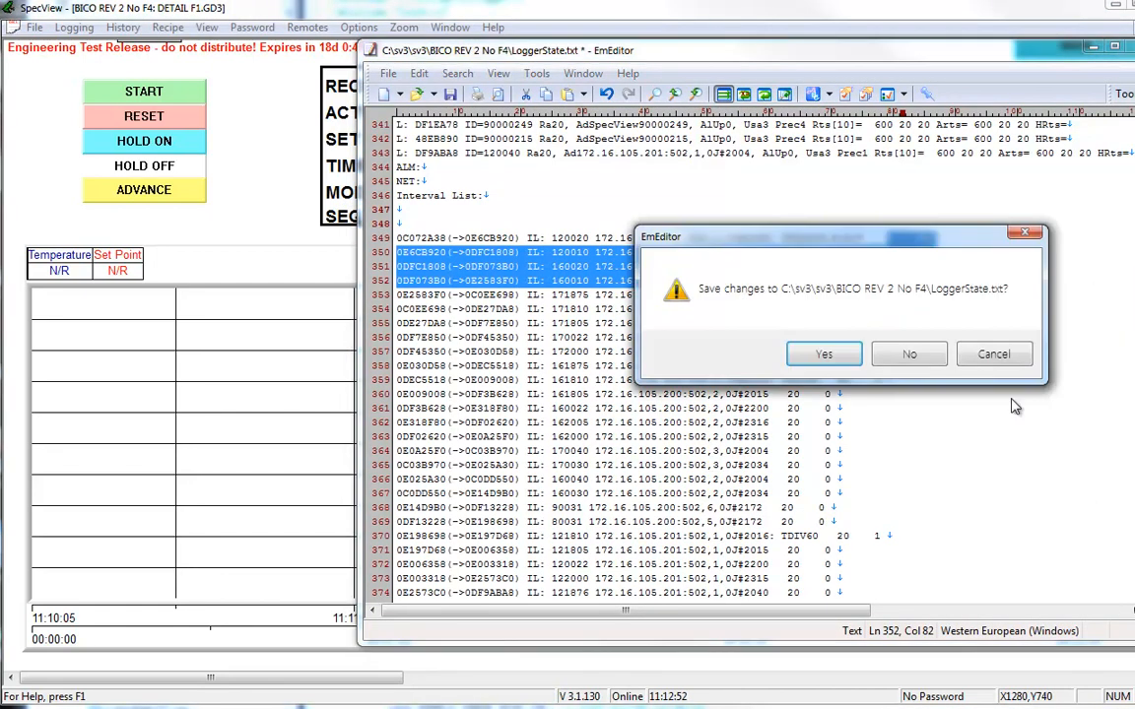
{"action": "left_click", "coordinate": [923, 358]}
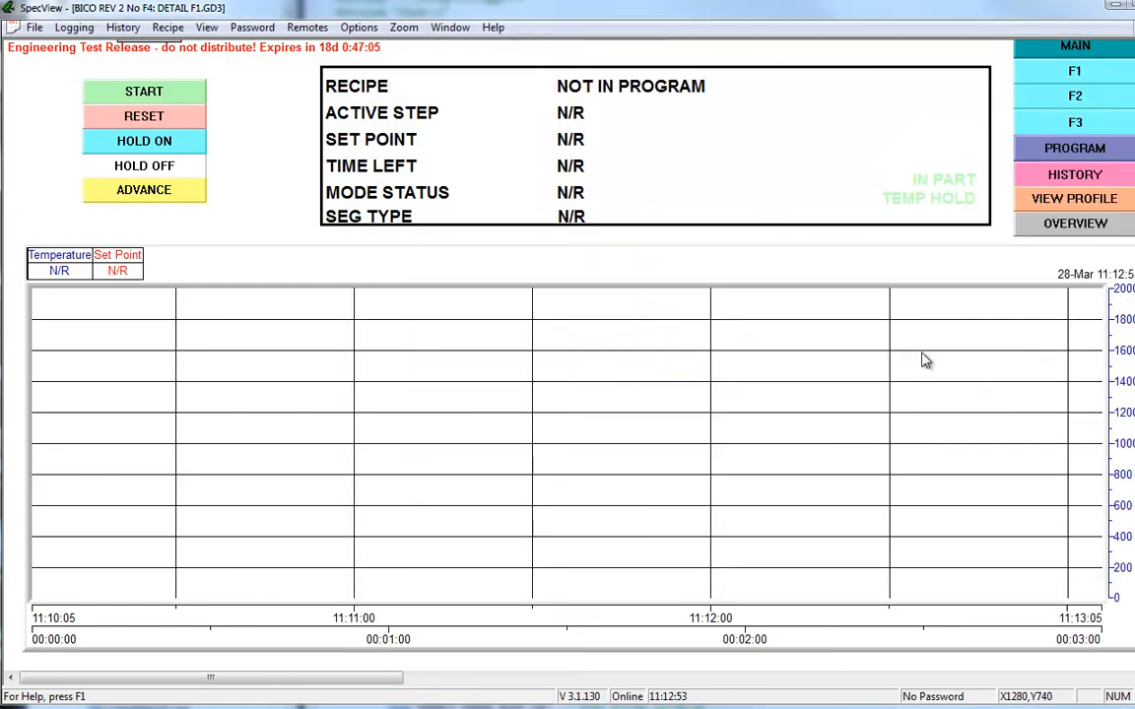
Step: Enter code 560 in the project's Debug preferences and accept it to generate a fresh LoggerState.txt
{"action": "left_click", "coordinate": [34, 26]}
{"action": "left_click", "coordinate": [80, 140]}
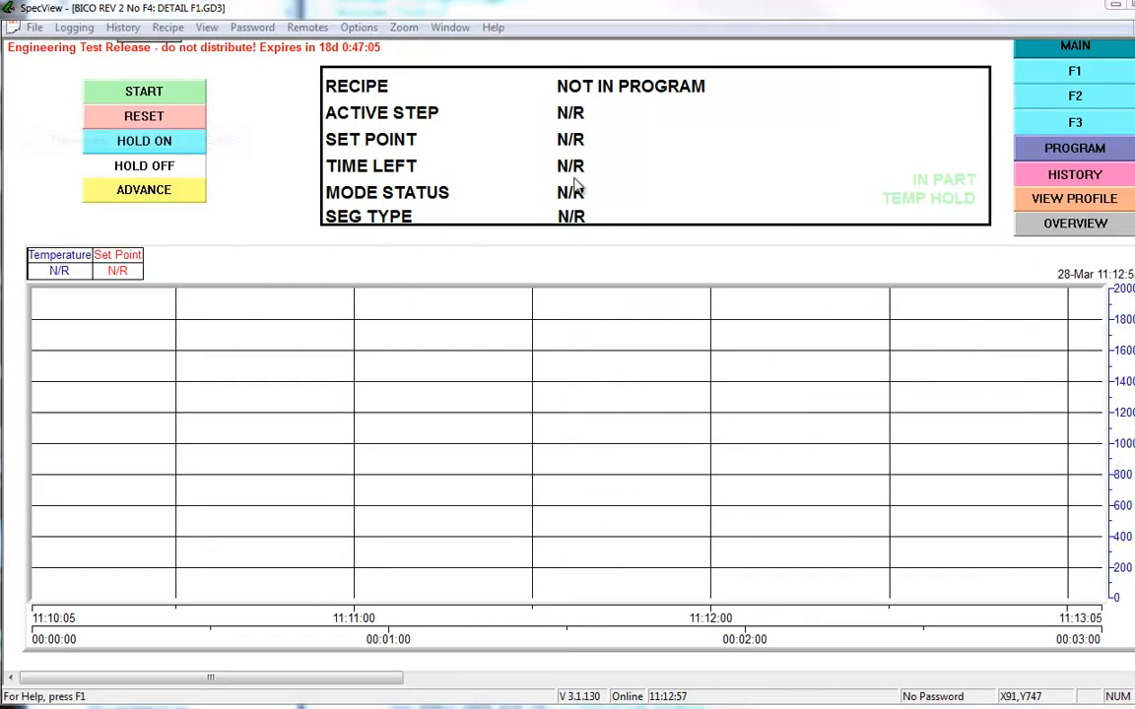
{"action": "left_click", "coordinate": [472, 132]}
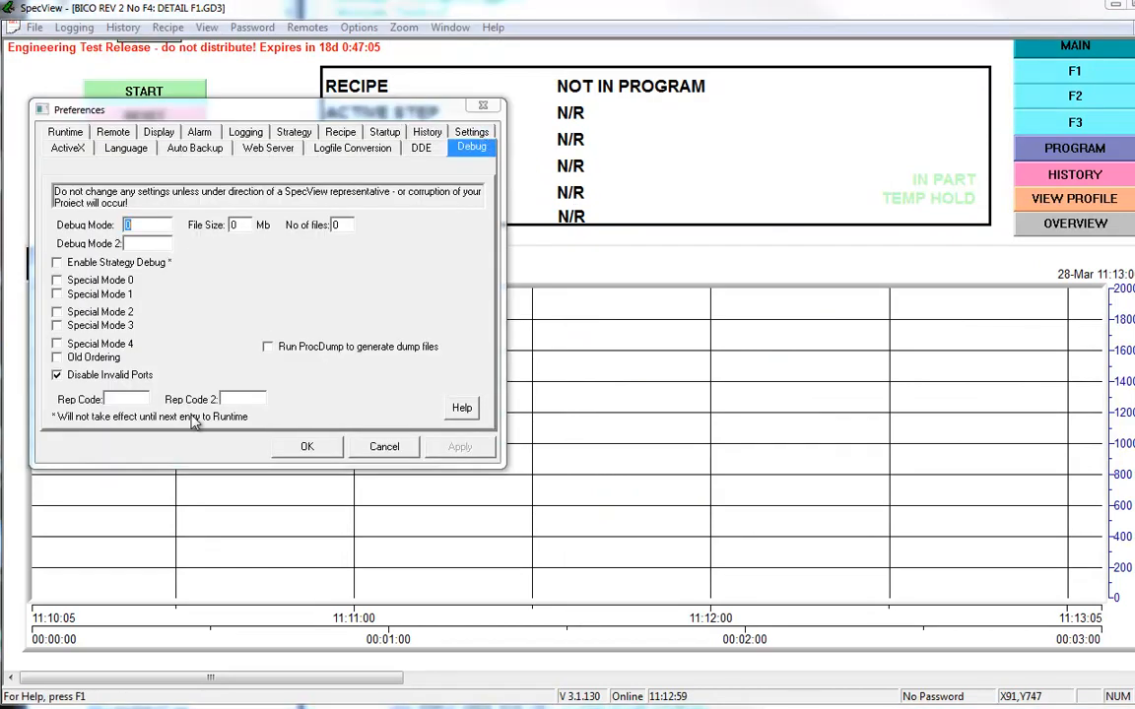
{"action": "type", "text": "560"}
{"action": "key", "text": "Return"}
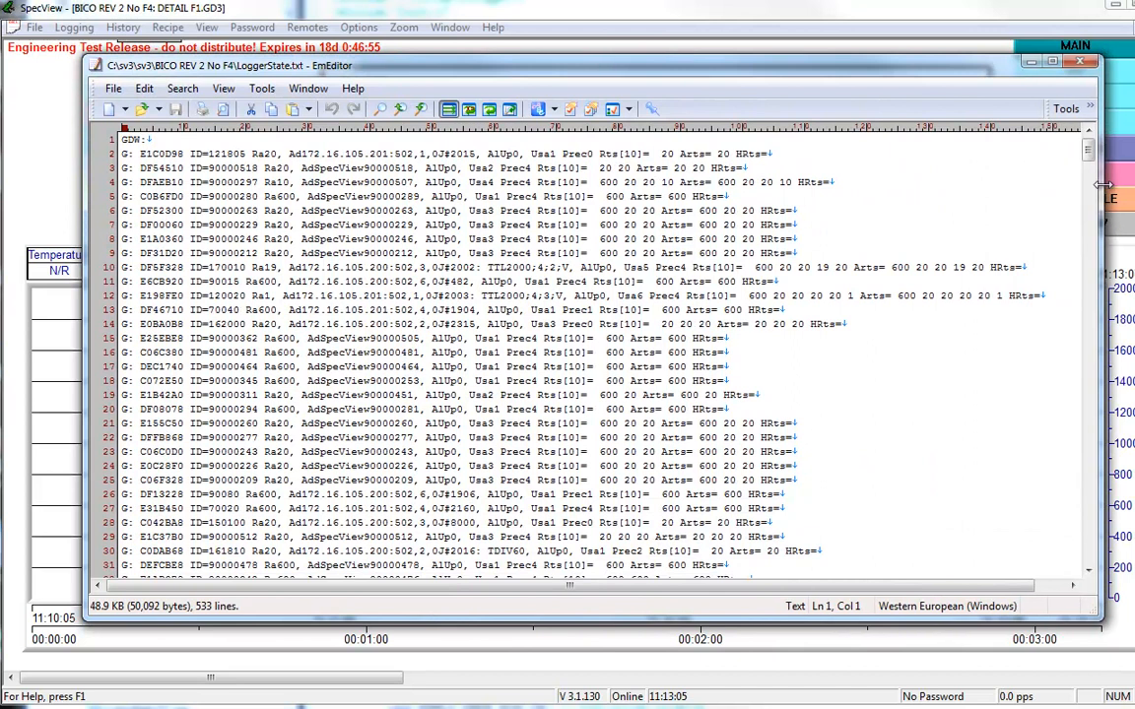
Step: Check the pps required value on line 398 of the regenerated LoggerState.txt and highlight it
{"action": "left_click_drag", "start_coordinate": [1088, 156], "coordinate": [1074, 594]}
{"action": "left_click", "coordinate": [590, 395]}
{"action": "scroll", "coordinate": [589, 396], "scroll_direction": "up", "scroll_amount": 20}
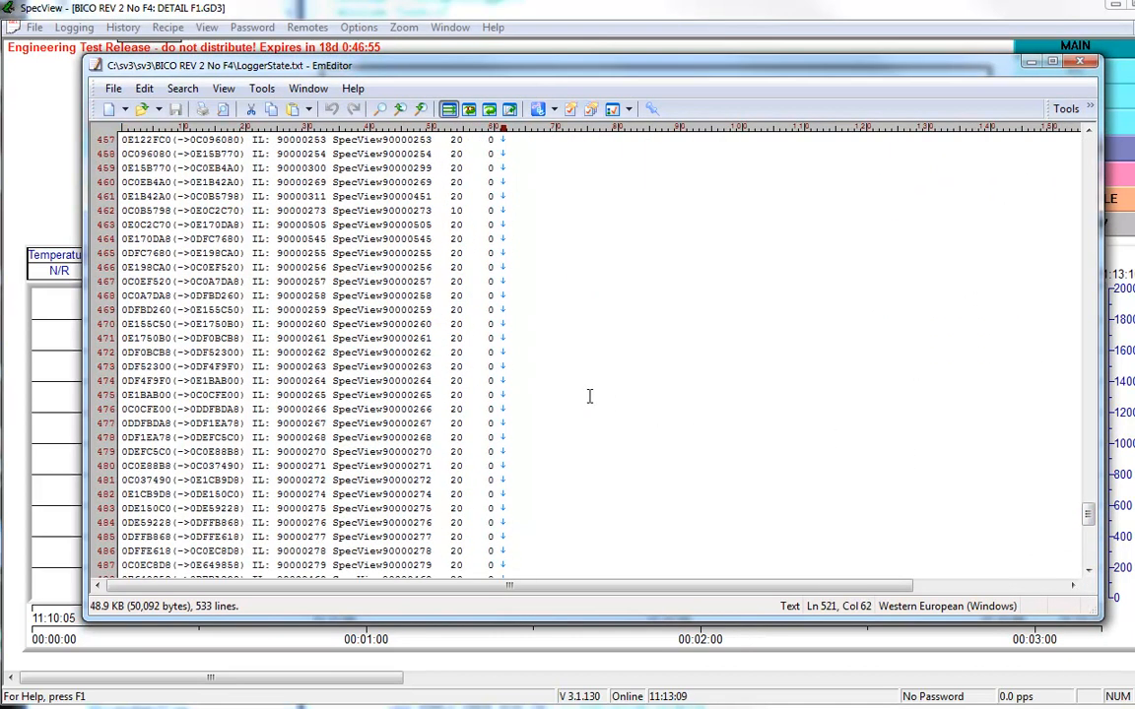
{"action": "scroll", "coordinate": [589, 397], "scroll_direction": "up", "scroll_amount": 19}
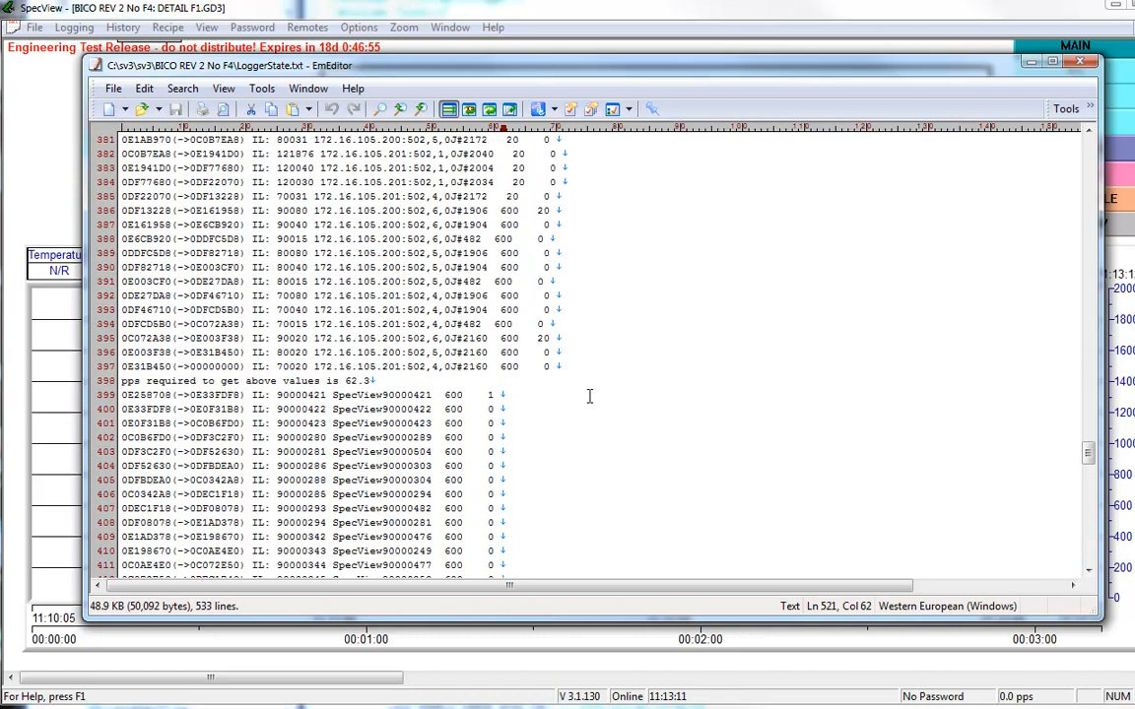
{"action": "left_click_drag", "start_coordinate": [377, 381], "coordinate": [302, 384]}
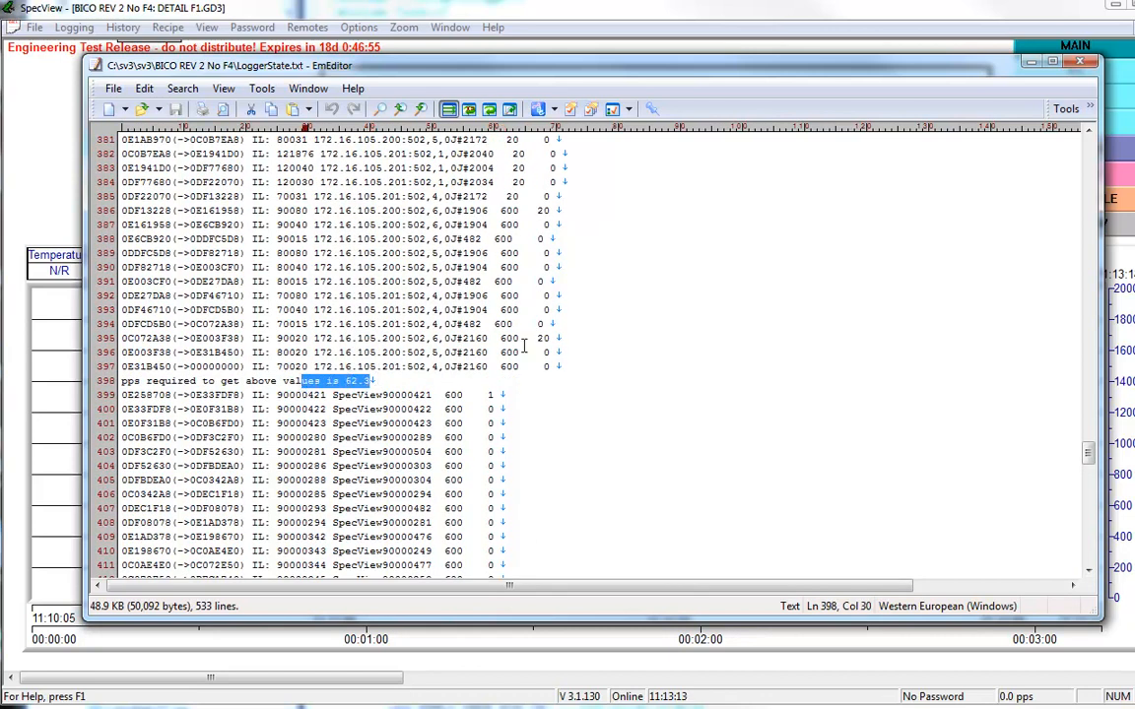
Step: Examine the NET interval list and highlight the TTL2000 variables' interval values on lines 349 to 354
{"action": "scroll", "coordinate": [523, 347], "scroll_direction": "up", "scroll_amount": 3}
{"action": "scroll", "coordinate": [523, 347], "scroll_direction": "up", "scroll_amount": 9}
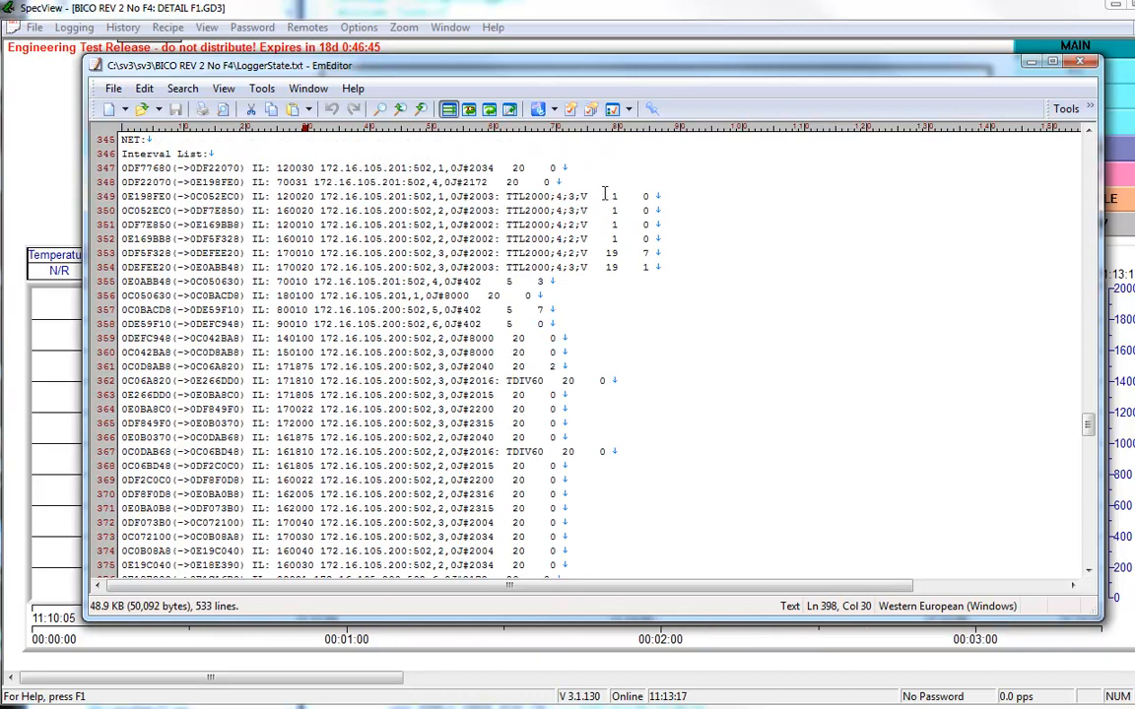
{"action": "left_click_drag", "start_coordinate": [605, 196], "coordinate": [638, 253]}
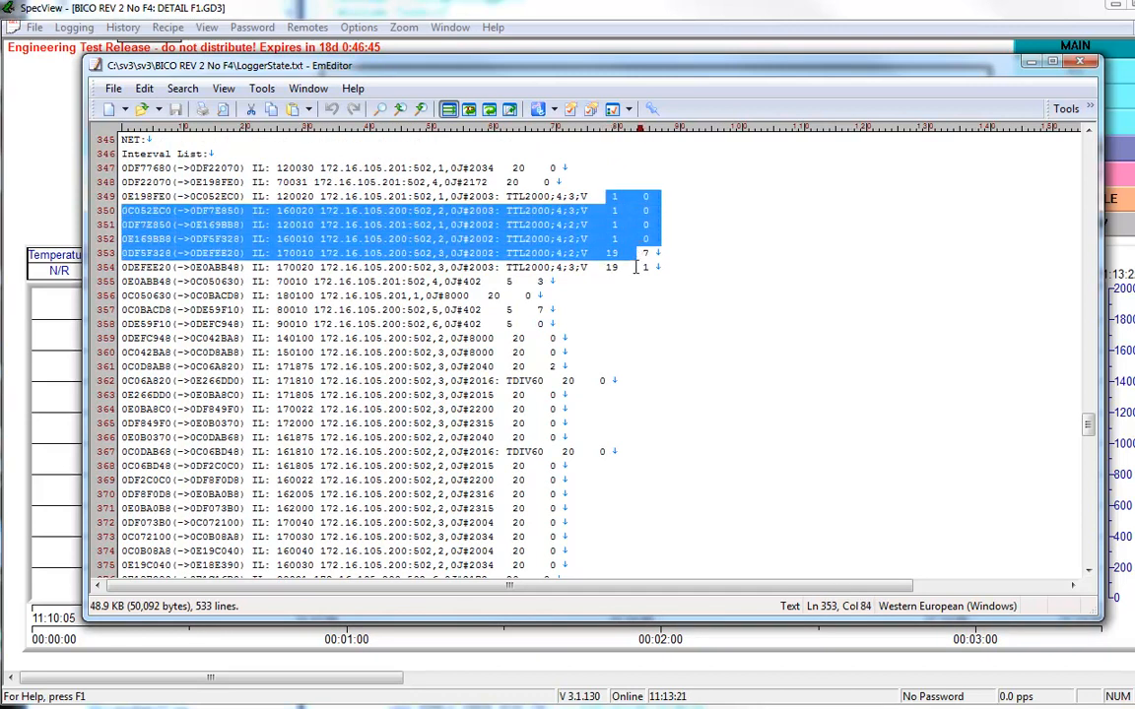
{"action": "left_click", "coordinate": [631, 267]}
{"action": "left_click", "coordinate": [599, 253]}
{"action": "left_click_drag", "start_coordinate": [599, 253], "coordinate": [627, 268]}
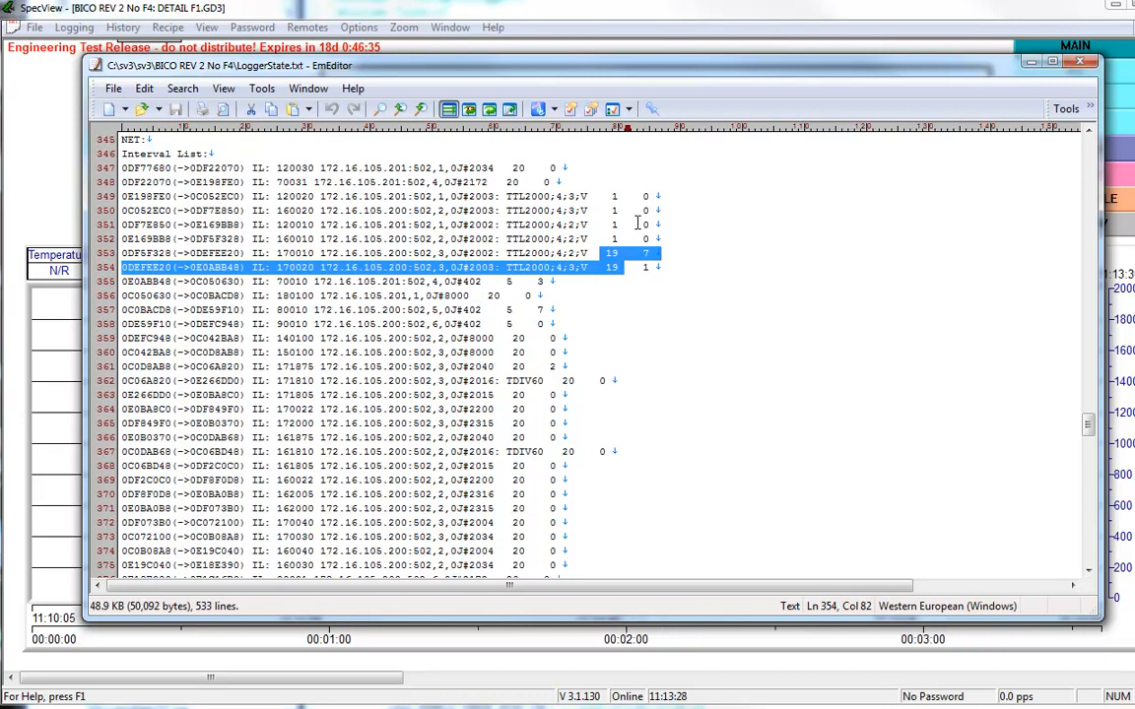
{"action": "left_click_drag", "start_coordinate": [605, 196], "coordinate": [625, 268]}
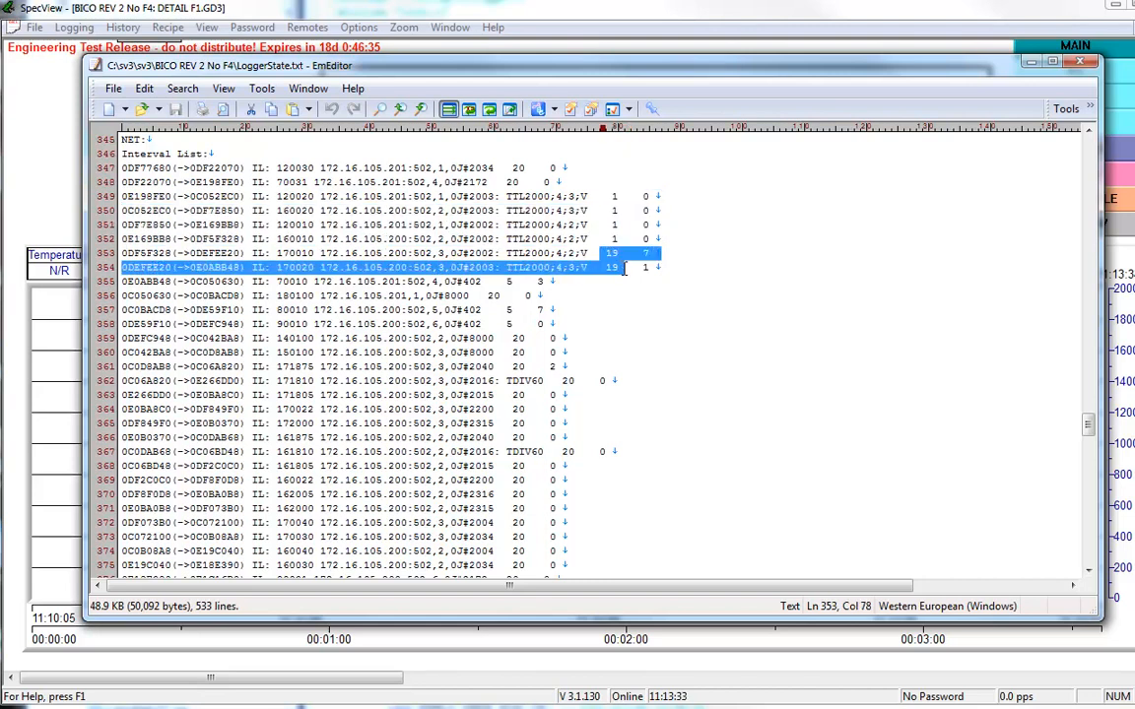